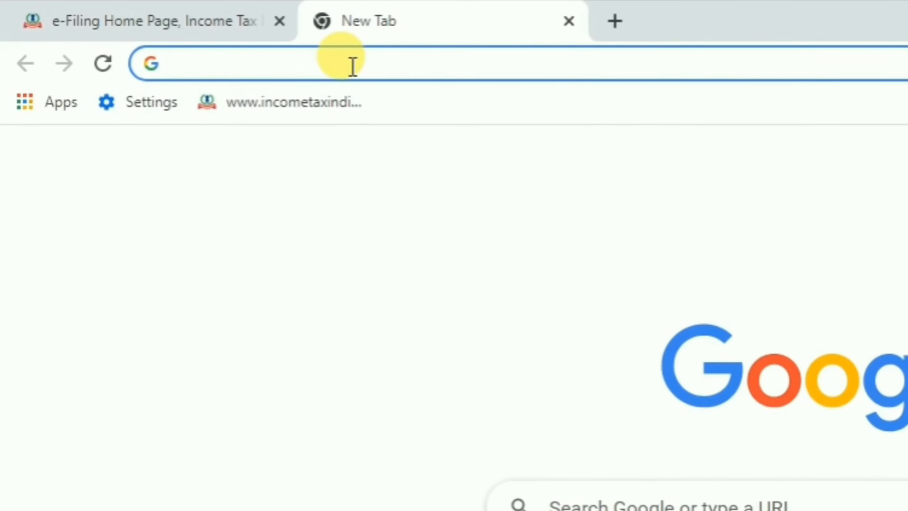
Load incometaxindiaefiling.gov.in in the new tab and go to the portal's login
{"action": "left_click", "coordinate": [353, 67]}
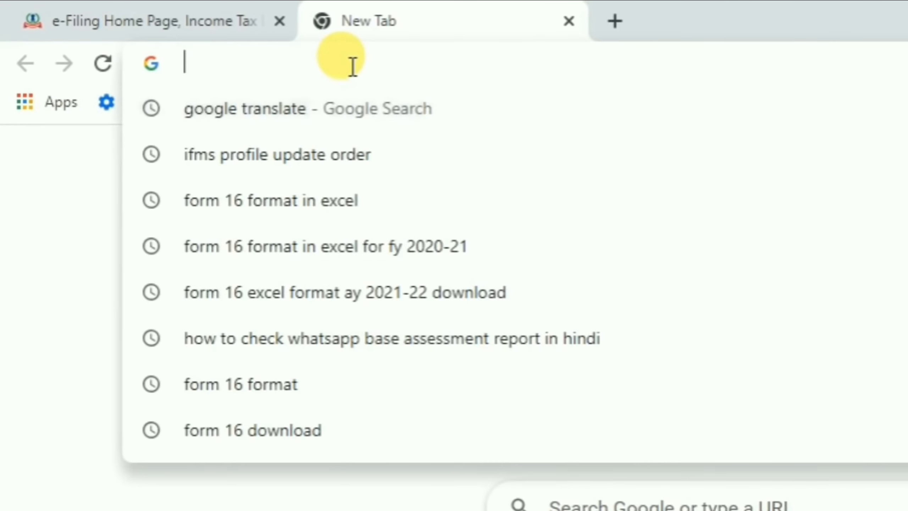
{"action": "type", "text": "incometaxindiaefiling.gov.in"}
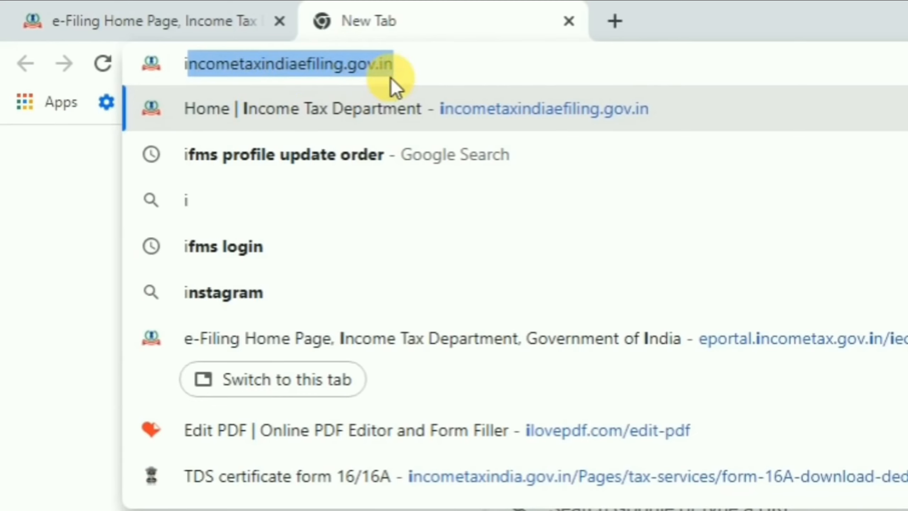
{"action": "left_click", "coordinate": [412, 72]}
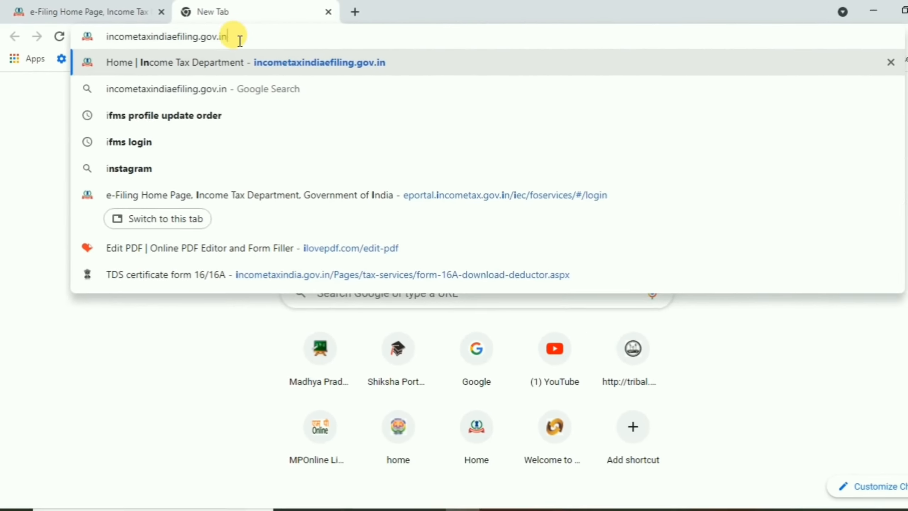
{"action": "key", "text": "Return"}
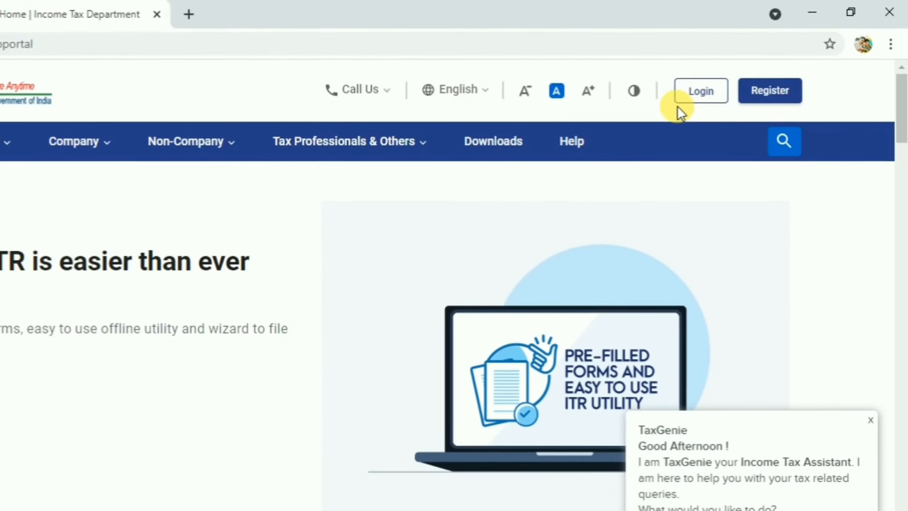
{"action": "left_click", "coordinate": [731, 81]}
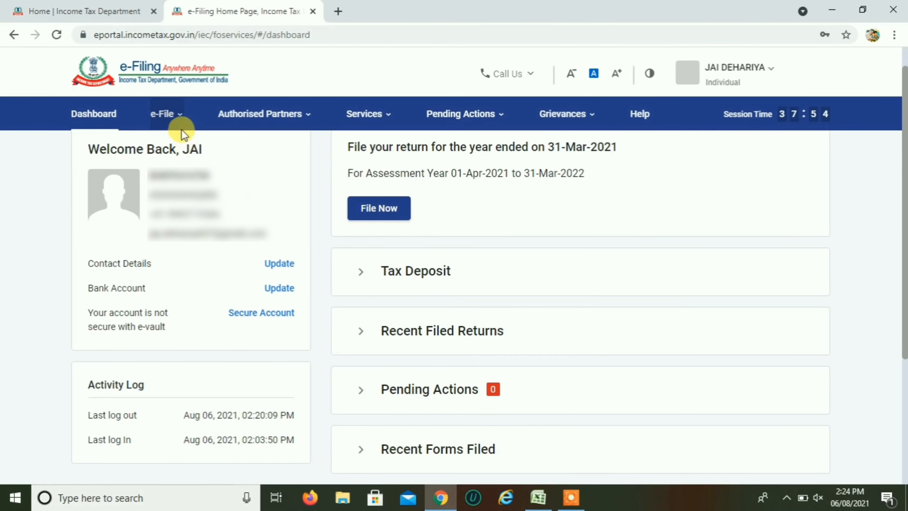
Open the File Income Tax Return form from the income tax returns options
{"action": "mouse_move", "coordinate": [173, 116]}
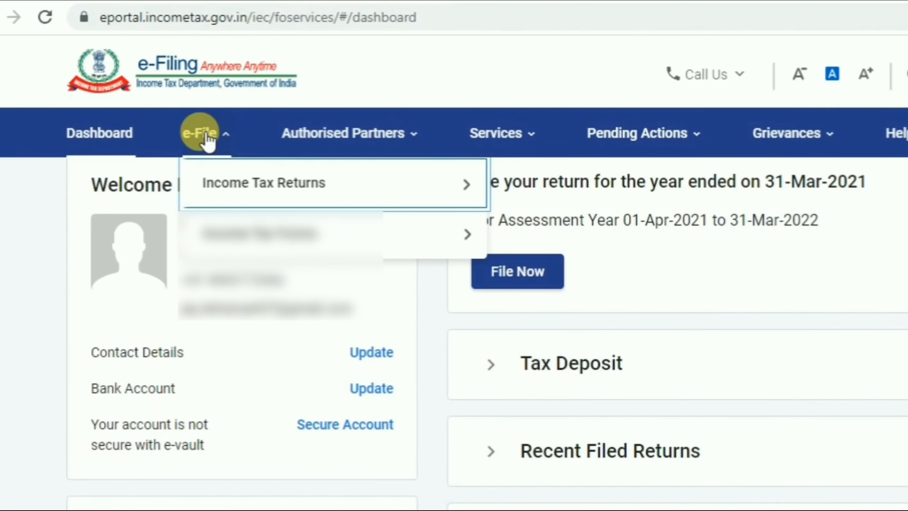
{"action": "mouse_move", "coordinate": [196, 178]}
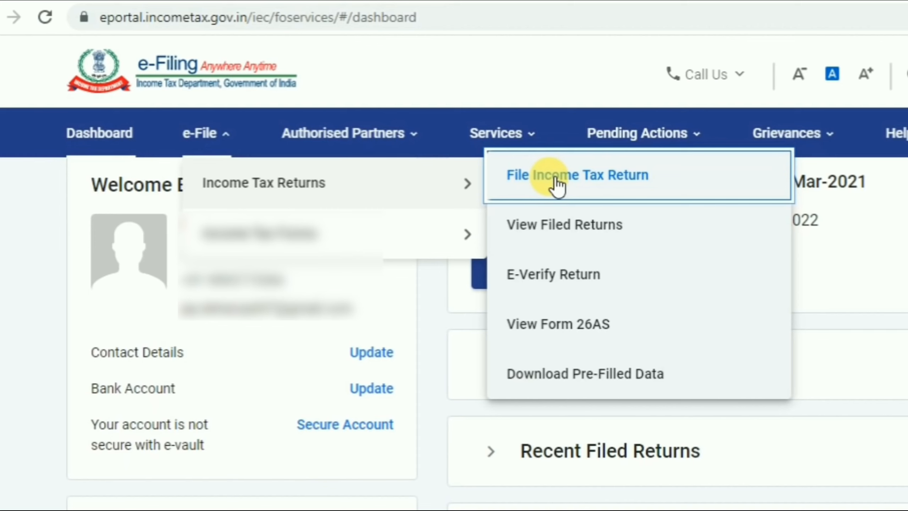
{"action": "left_click", "coordinate": [561, 190]}
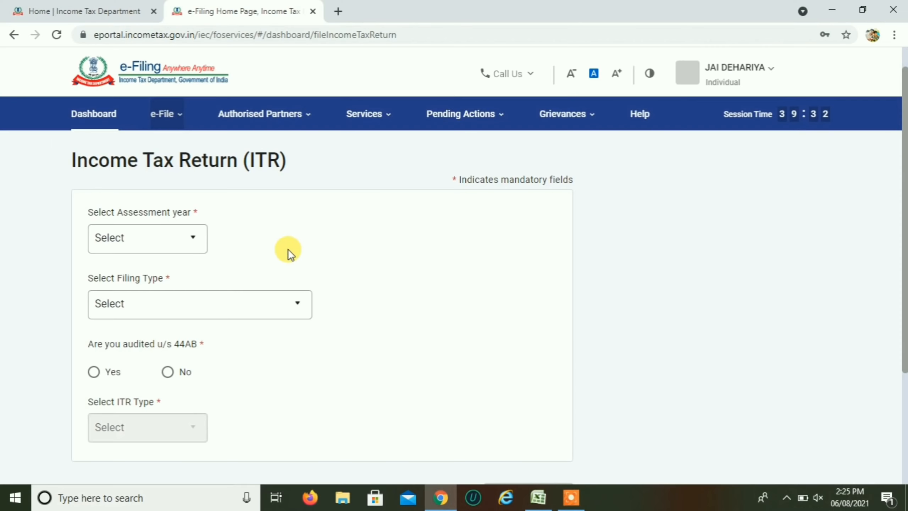
Set the assessment year to 2021-22 (Current A.Y.) and continue to the filing mode selection
{"action": "left_click", "coordinate": [168, 244]}
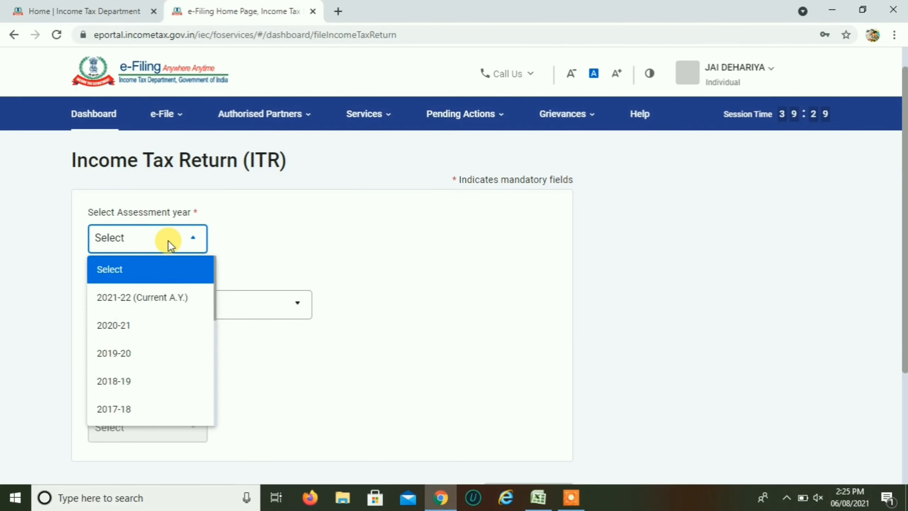
{"action": "left_click", "coordinate": [150, 302]}
{"action": "scroll", "coordinate": [250, 381], "scroll_direction": "down", "scroll_amount": 1}
{"action": "scroll", "coordinate": [251, 381], "scroll_direction": "down", "scroll_amount": 3}
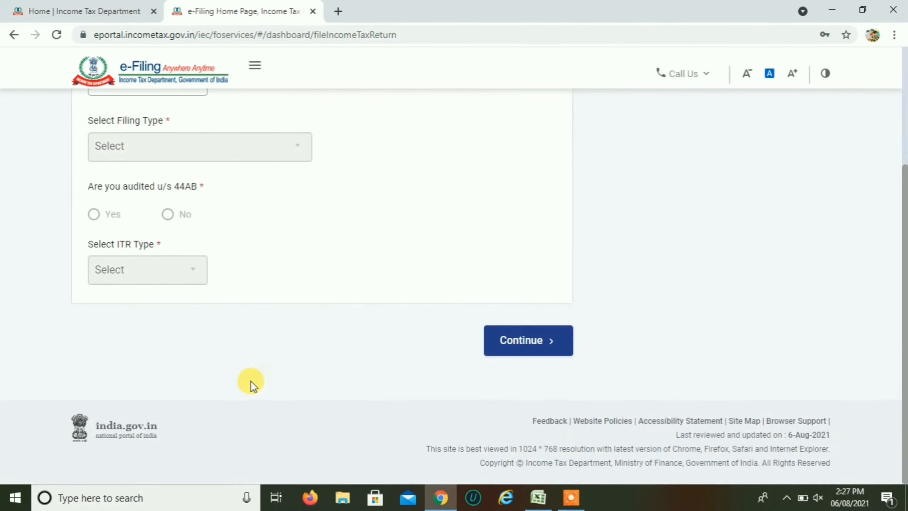
{"action": "left_click", "coordinate": [530, 344]}
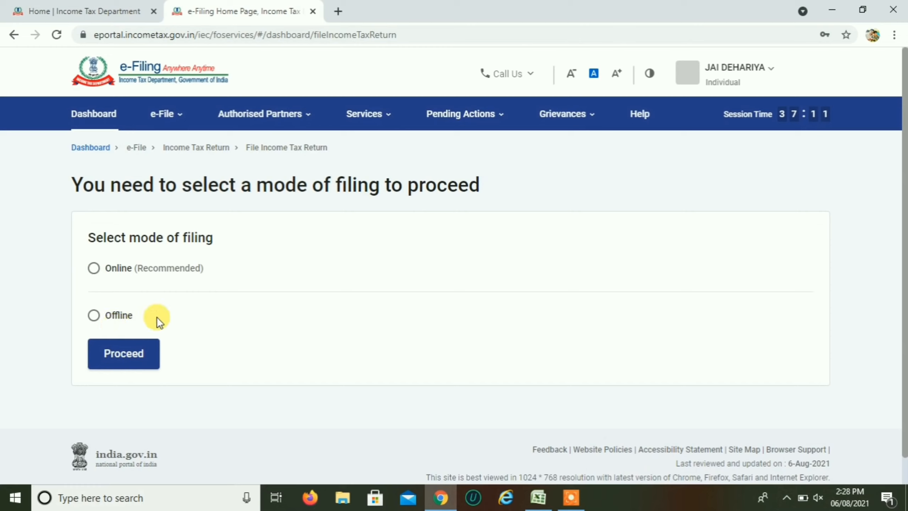
Choose the Online filing mode and start a new filing with the Individual status
{"action": "left_click", "coordinate": [96, 273]}
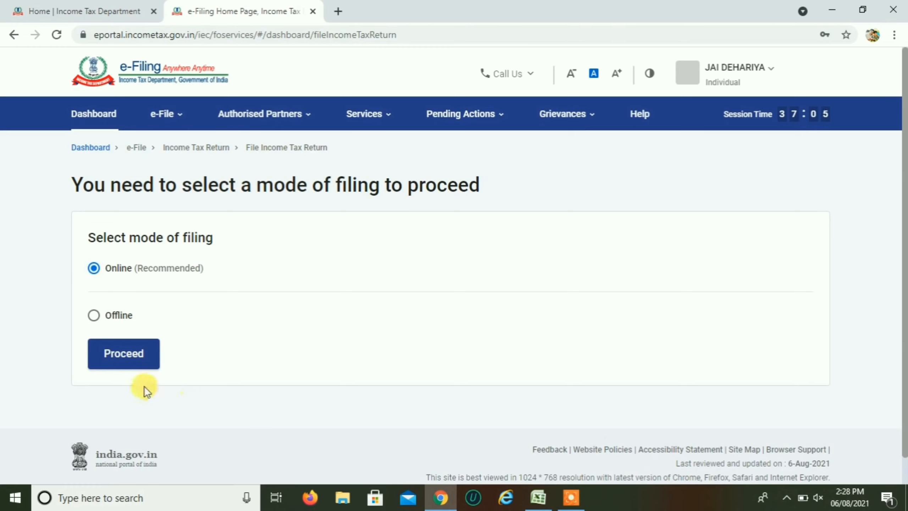
{"action": "left_click", "coordinate": [123, 363]}
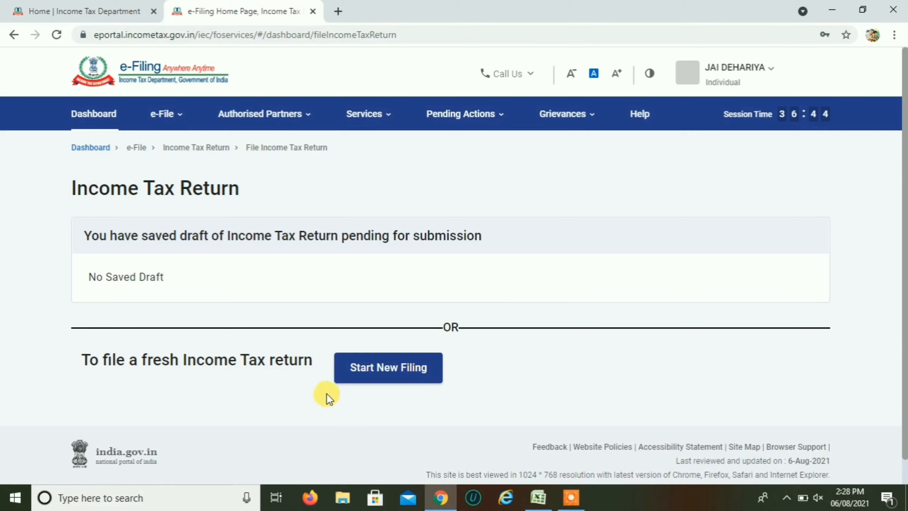
{"action": "left_click", "coordinate": [400, 375]}
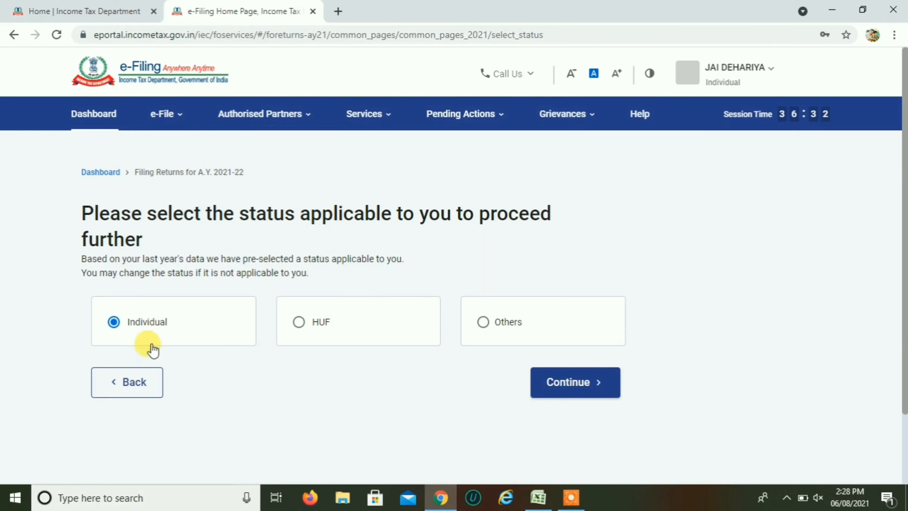
{"action": "left_click", "coordinate": [577, 385]}
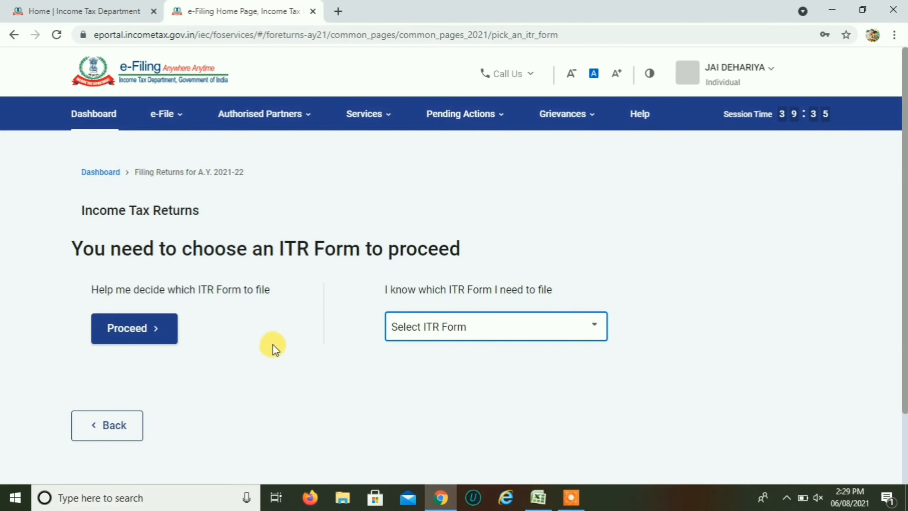
Try ITR - 1 and ITR - 2 as the ITR form to see who each one applies to
{"action": "left_click", "coordinate": [475, 336]}
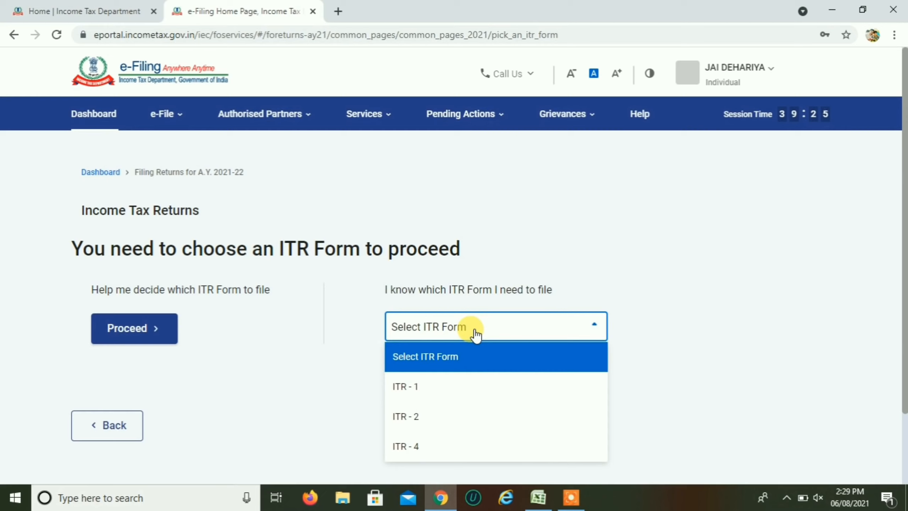
{"action": "left_click", "coordinate": [434, 395]}
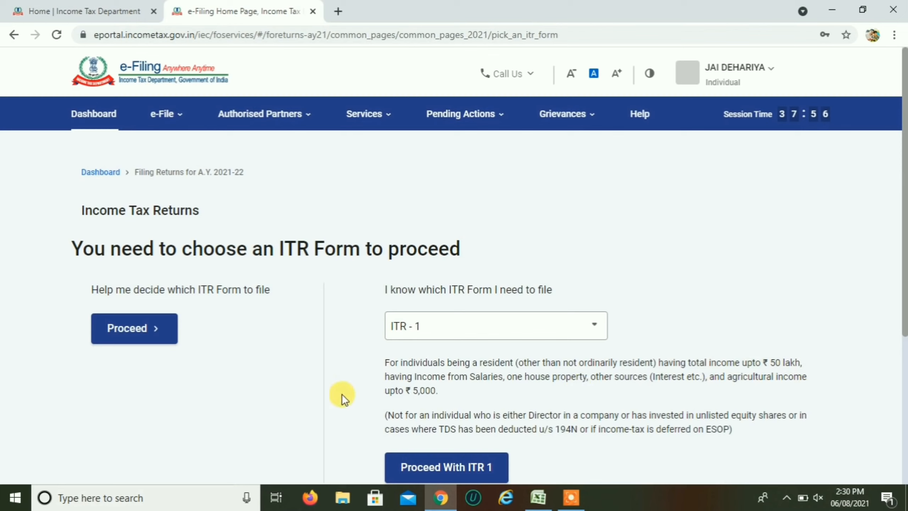
{"action": "left_click", "coordinate": [476, 331]}
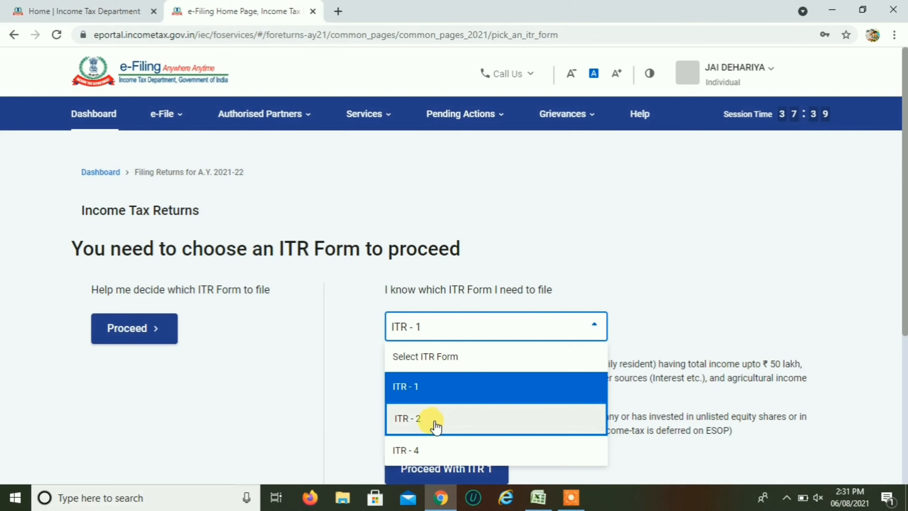
{"action": "left_click", "coordinate": [439, 424]}
Select ITR - 1 as the form to file, proceed with it and get the return started
{"action": "left_click", "coordinate": [508, 335]}
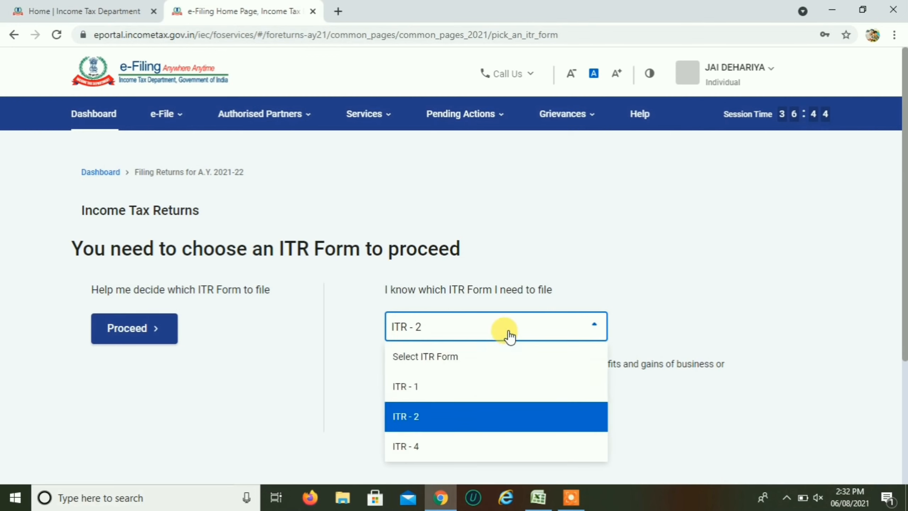
{"action": "left_click", "coordinate": [450, 397]}
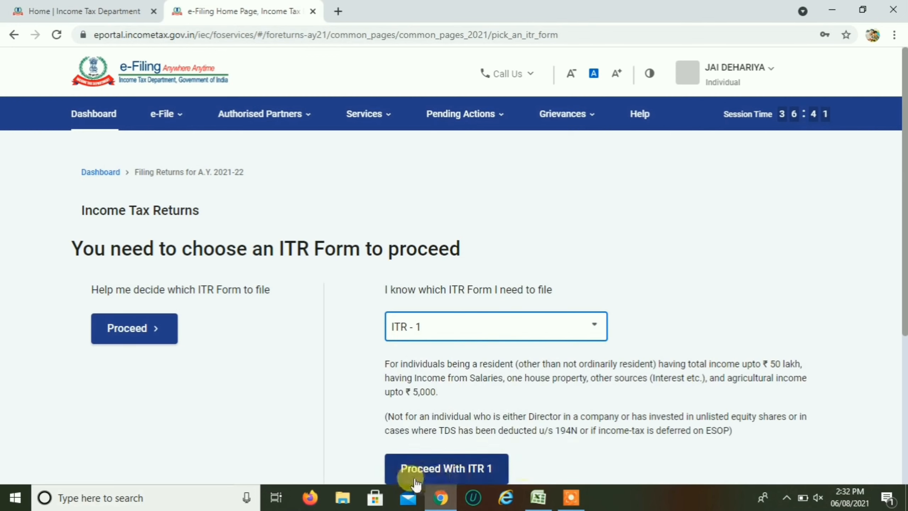
{"action": "left_click", "coordinate": [447, 469]}
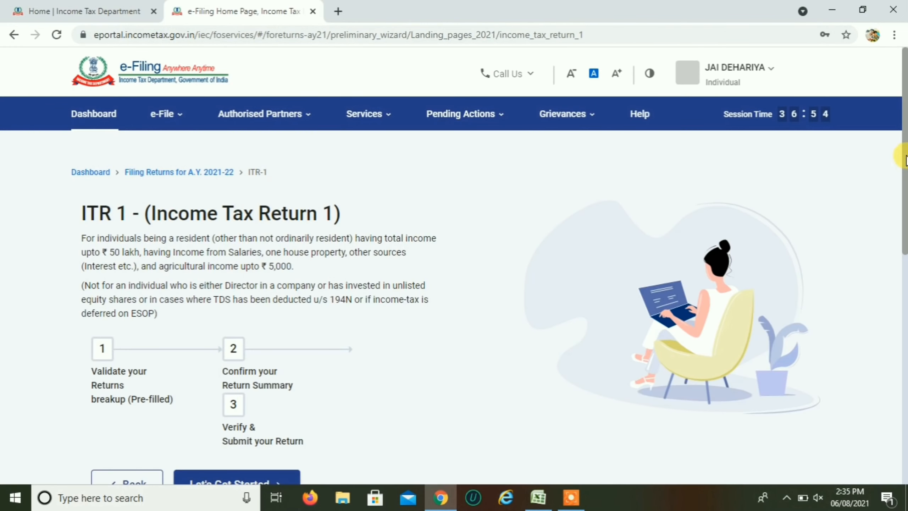
{"action": "left_click_drag", "start_coordinate": [903, 153], "coordinate": [903, 330]}
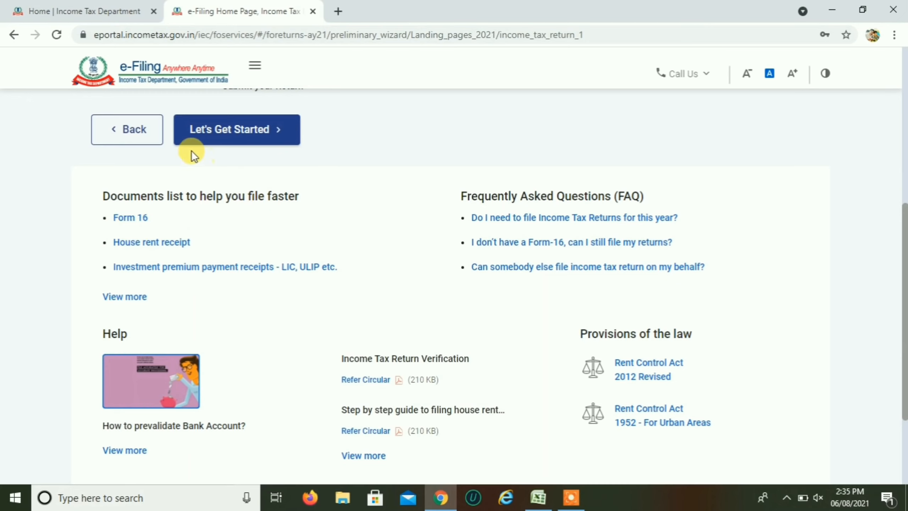
{"action": "left_click", "coordinate": [228, 136]}
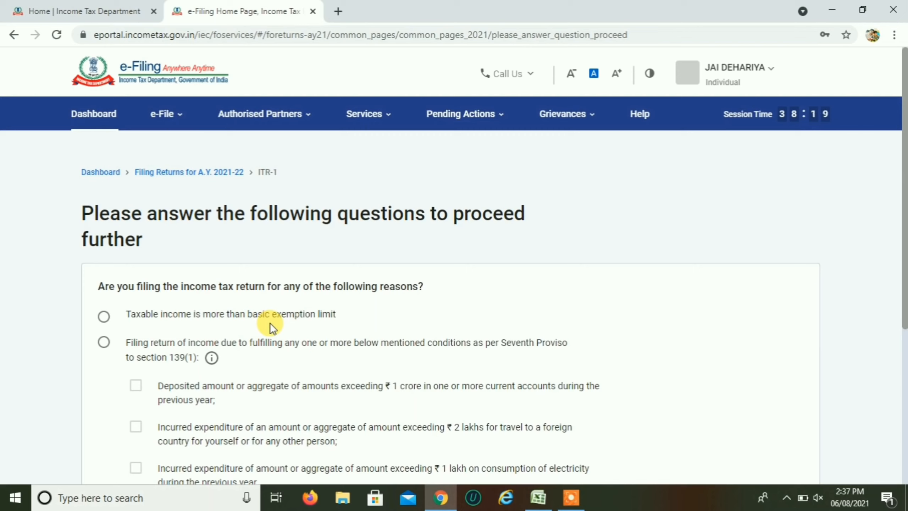
Give taxable income above the basic exemption limit as the filing reason, continue and acknowledge the pre-filled return notice
{"action": "left_click", "coordinate": [109, 322]}
{"action": "left_click_drag", "start_coordinate": [904, 178], "coordinate": [904, 270]}
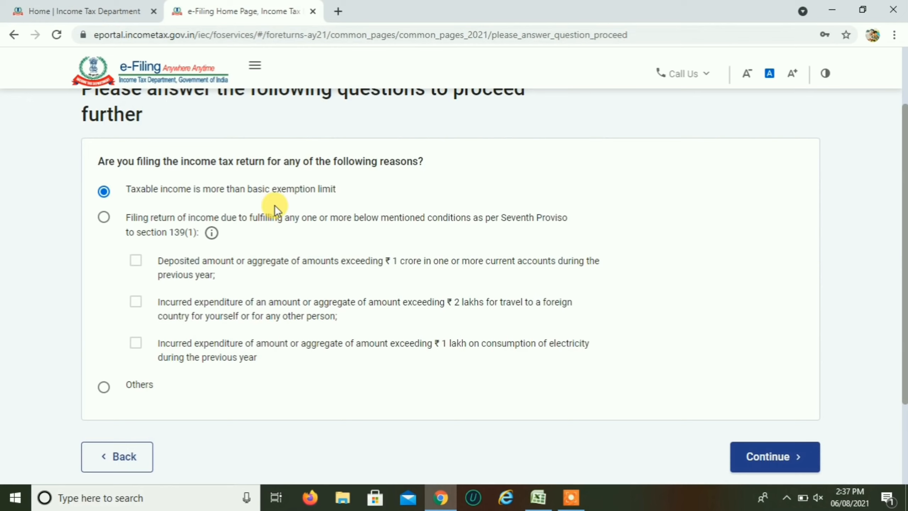
{"action": "left_click", "coordinate": [773, 458]}
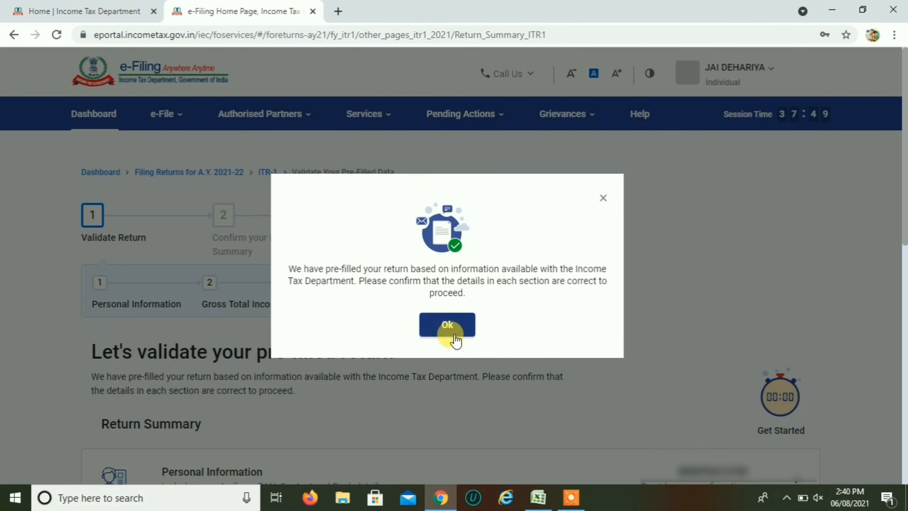
{"action": "left_click", "coordinate": [448, 324]}
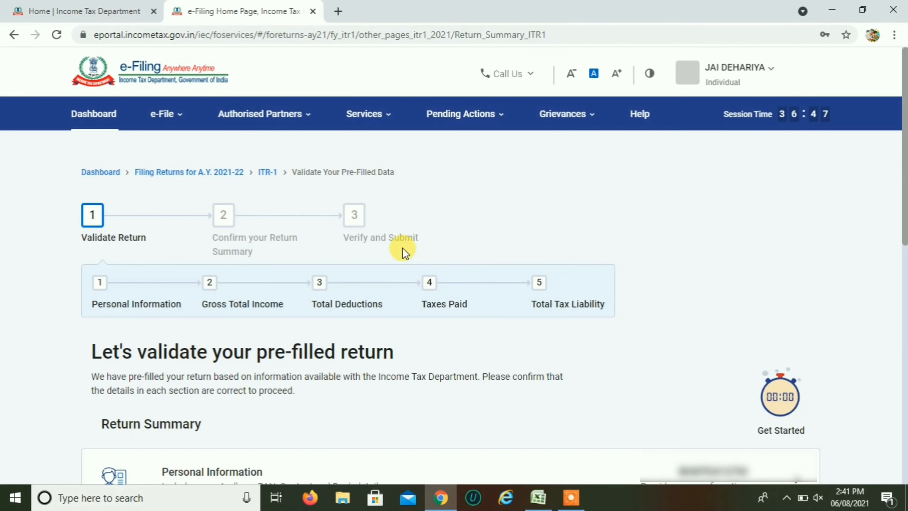
Open the Personal Information section from the return summary and open its contact details for editing
{"action": "left_click_drag", "start_coordinate": [904, 158], "coordinate": [904, 309]}
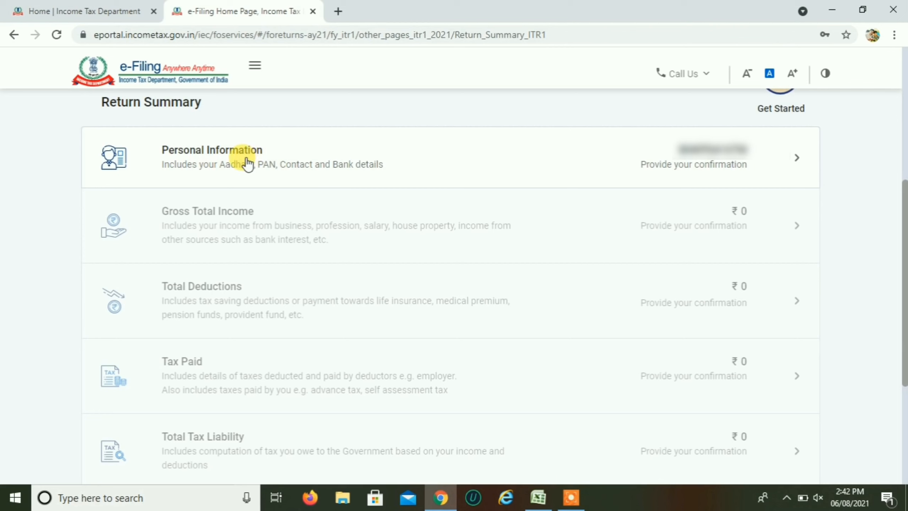
{"action": "left_click", "coordinate": [797, 162]}
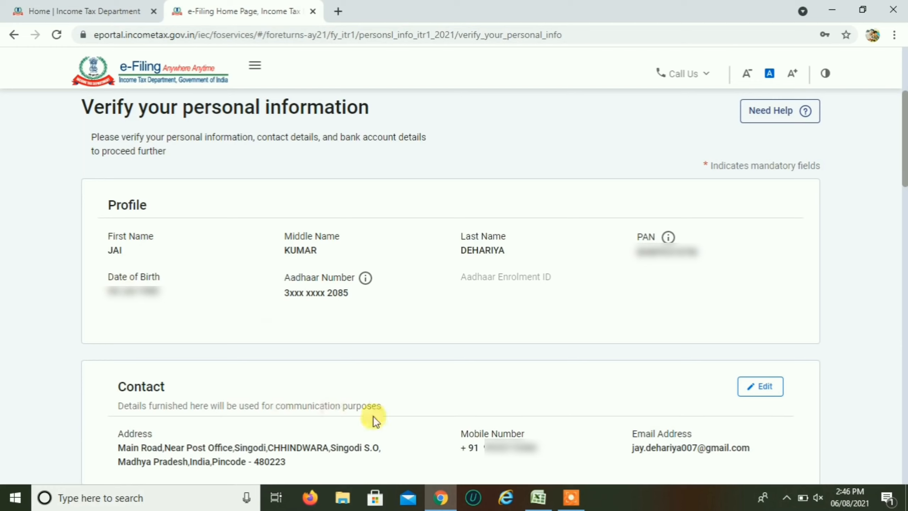
{"action": "left_click", "coordinate": [760, 388]}
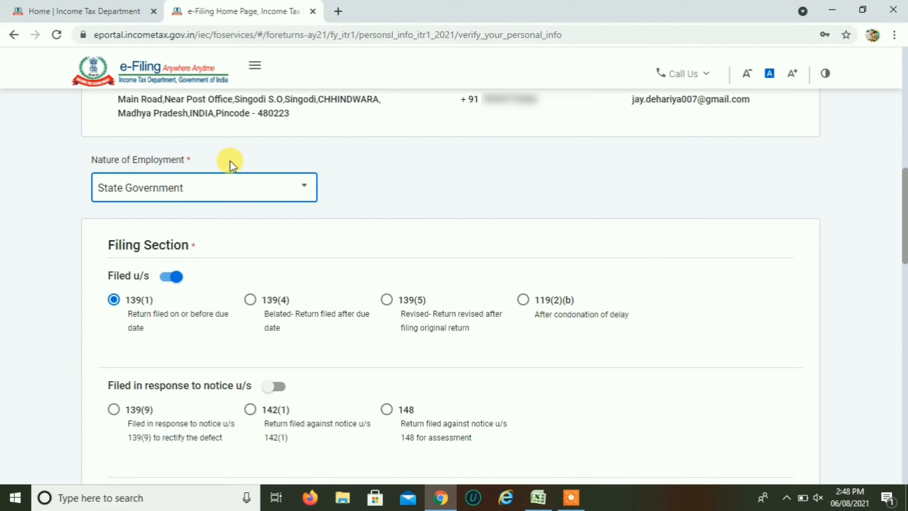
Set the nature of employment to State Government and answer No to opting for the new tax regime u/s 115BAC
{"action": "left_click", "coordinate": [198, 191]}
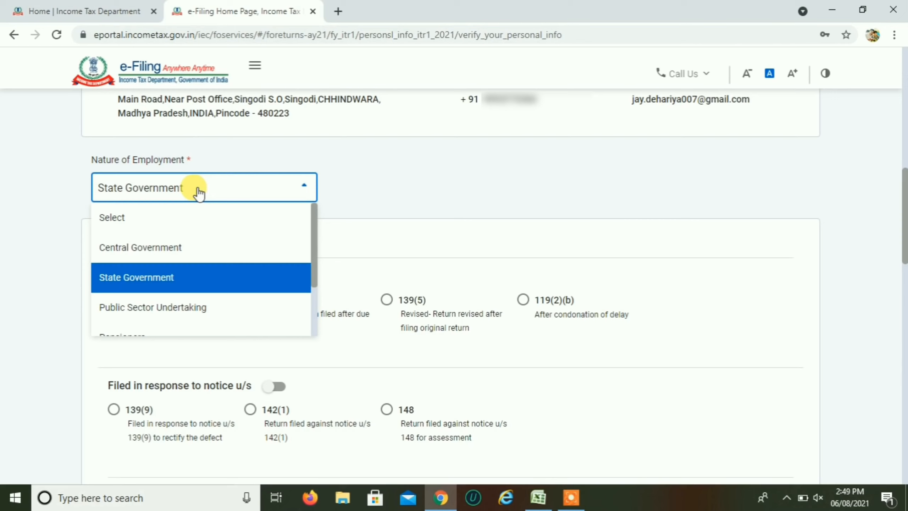
{"action": "left_click", "coordinate": [148, 279]}
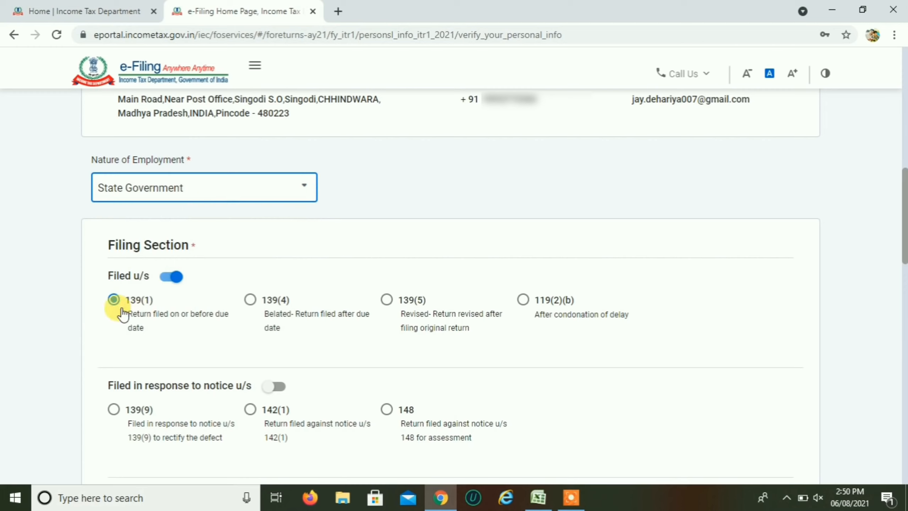
{"action": "scroll", "coordinate": [342, 337], "scroll_direction": "down", "scroll_amount": 5}
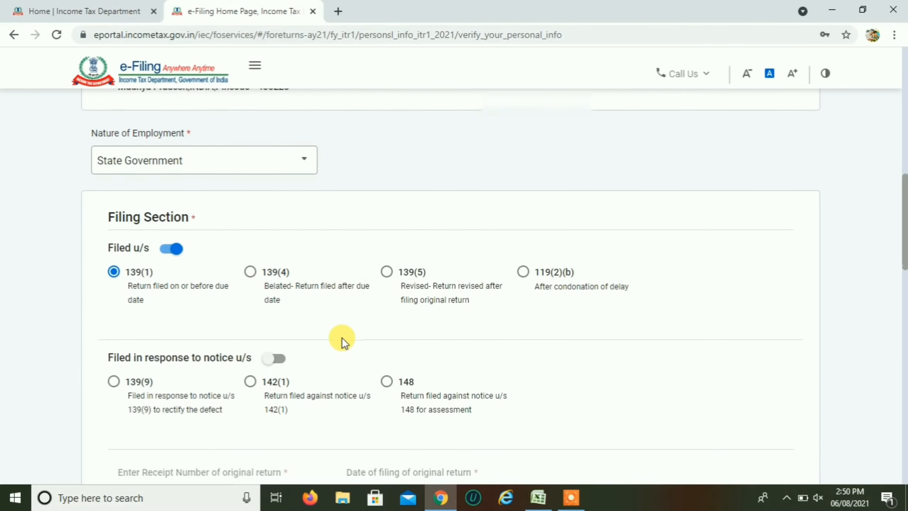
{"action": "scroll", "coordinate": [341, 338], "scroll_direction": "down", "scroll_amount": 4}
{"action": "scroll", "coordinate": [341, 337], "scroll_direction": "up", "scroll_amount": 3}
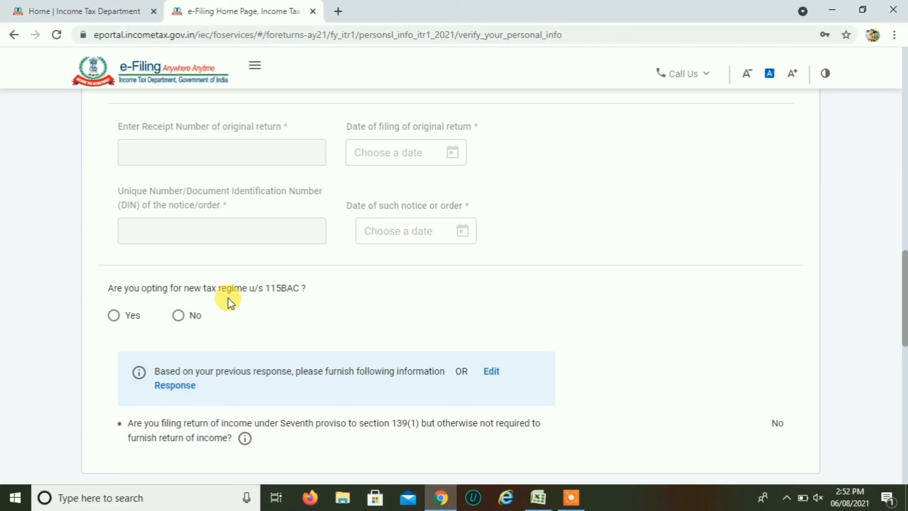
{"action": "left_click", "coordinate": [178, 315]}
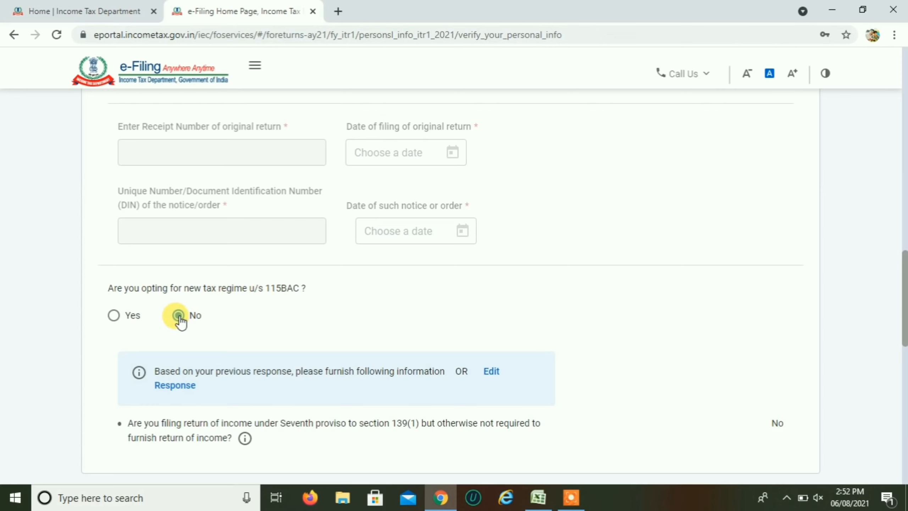
Check the bank account selected for refund under Bank Details and confirm the Personal Information section
{"action": "scroll", "coordinate": [341, 297], "scroll_direction": "down", "scroll_amount": 1}
{"action": "scroll", "coordinate": [341, 296], "scroll_direction": "down", "scroll_amount": 5}
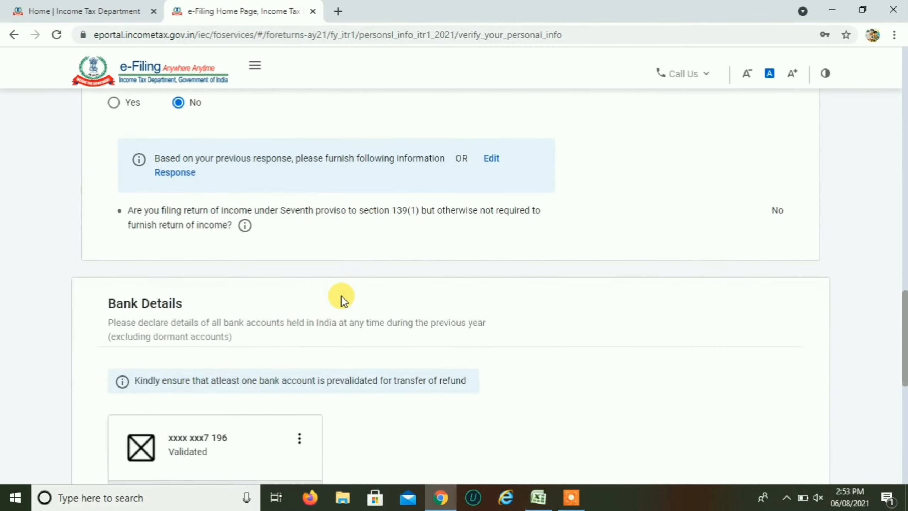
{"action": "scroll", "coordinate": [341, 297], "scroll_direction": "down", "scroll_amount": 6}
{"action": "scroll", "coordinate": [340, 295], "scroll_direction": "up", "scroll_amount": 1}
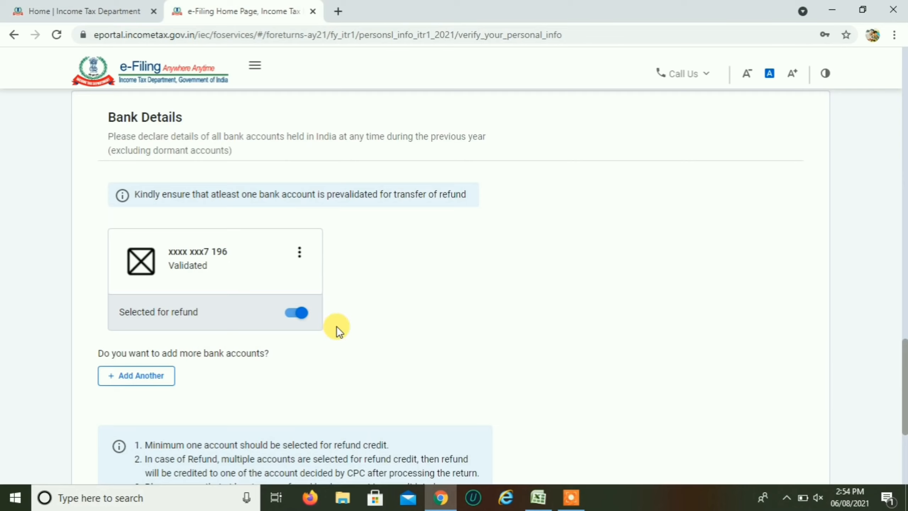
{"action": "scroll", "coordinate": [337, 326], "scroll_direction": "down", "scroll_amount": 5}
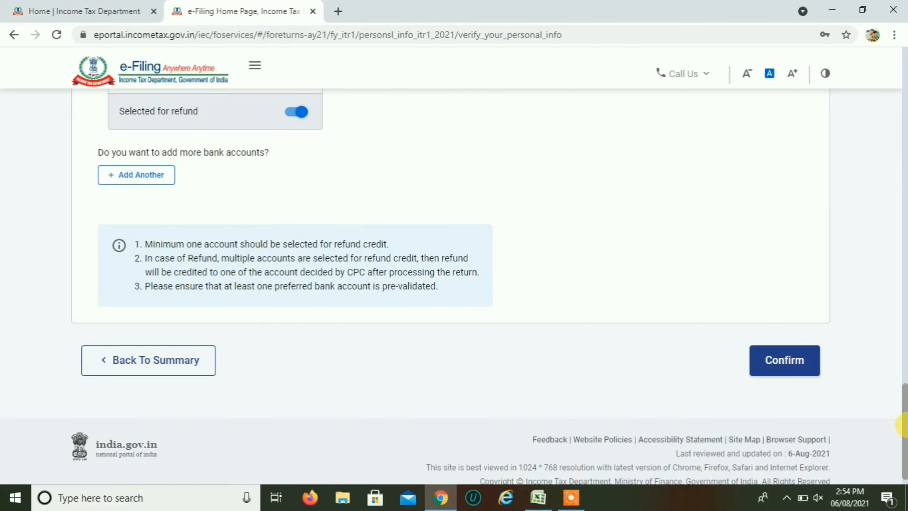
{"action": "left_click", "coordinate": [782, 368]}
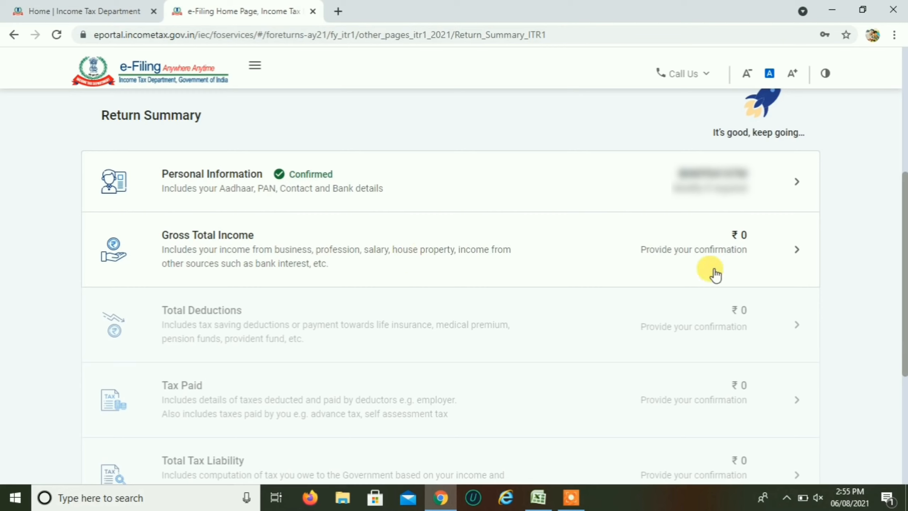
Open the Gross Total Income section and skip its salary exemption questions, confirming the skip
{"action": "left_click", "coordinate": [797, 253]}
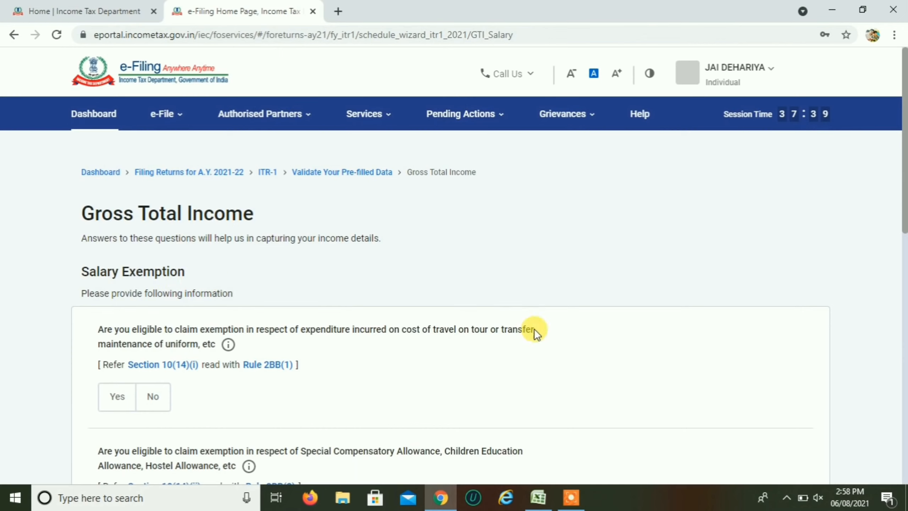
{"action": "left_click_drag", "start_coordinate": [901, 183], "coordinate": [903, 334]}
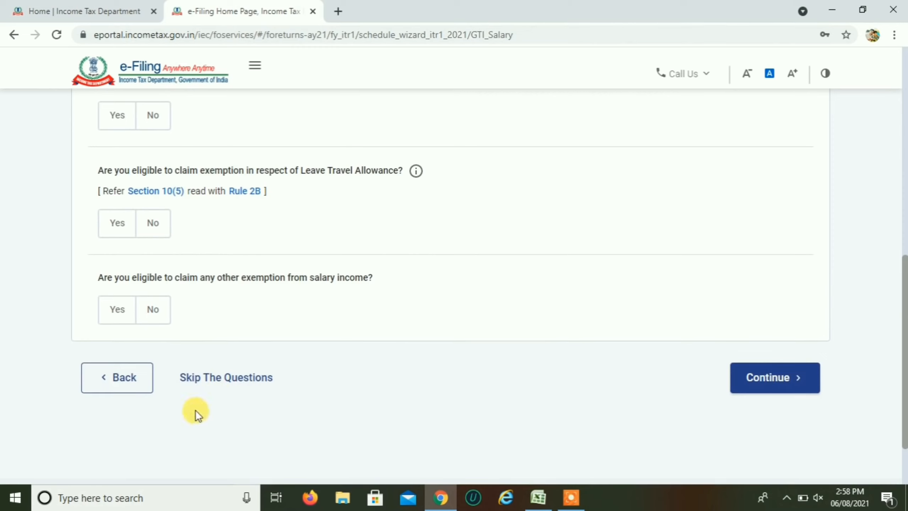
{"action": "left_click", "coordinate": [219, 381]}
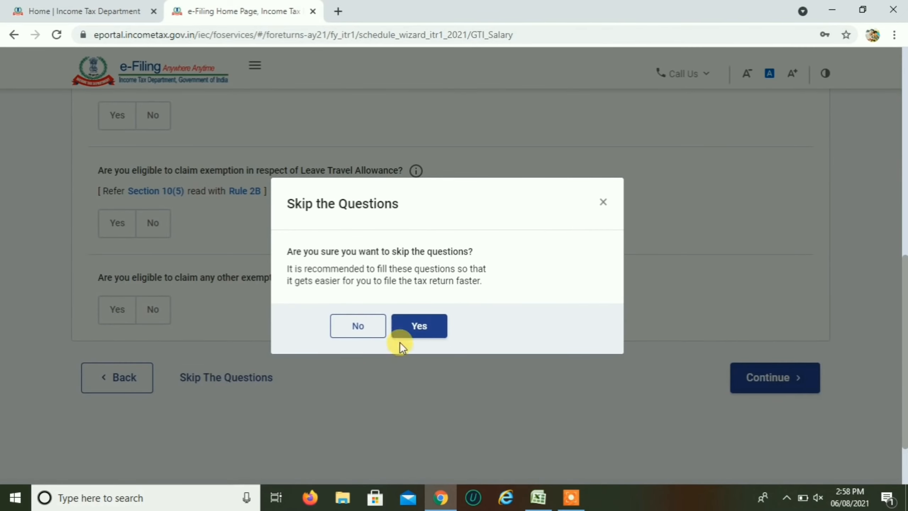
{"action": "left_click", "coordinate": [420, 326]}
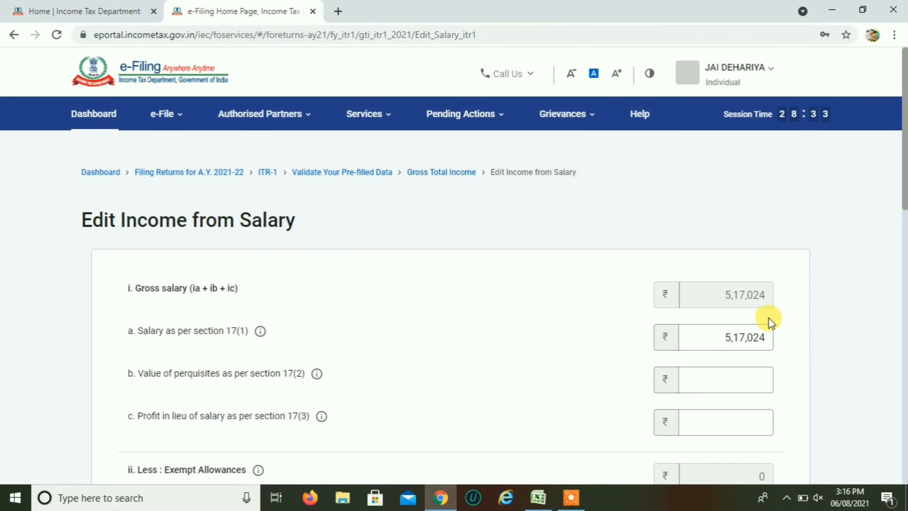
Enter professional tax u/s 16(iii) of 2,500 in the income from salary details and save them
{"action": "left_click_drag", "start_coordinate": [903, 185], "coordinate": [904, 277]}
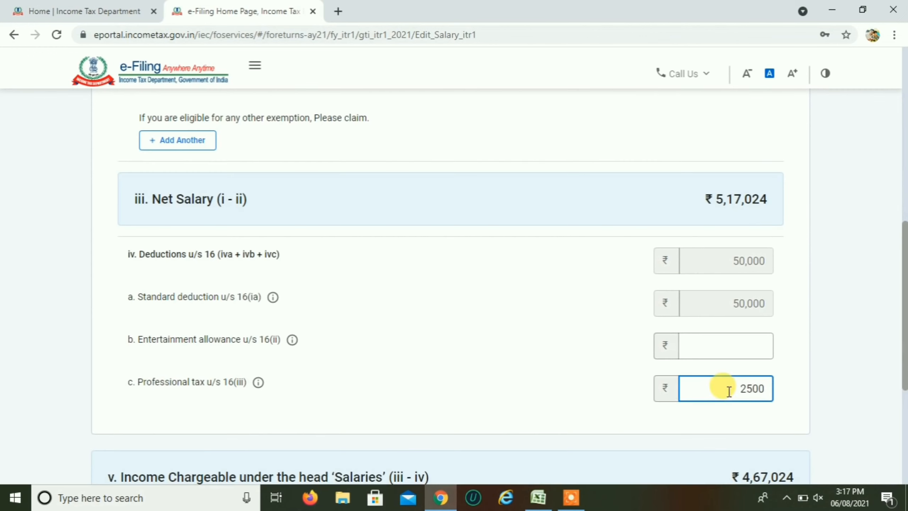
{"action": "left_click", "coordinate": [425, 393]}
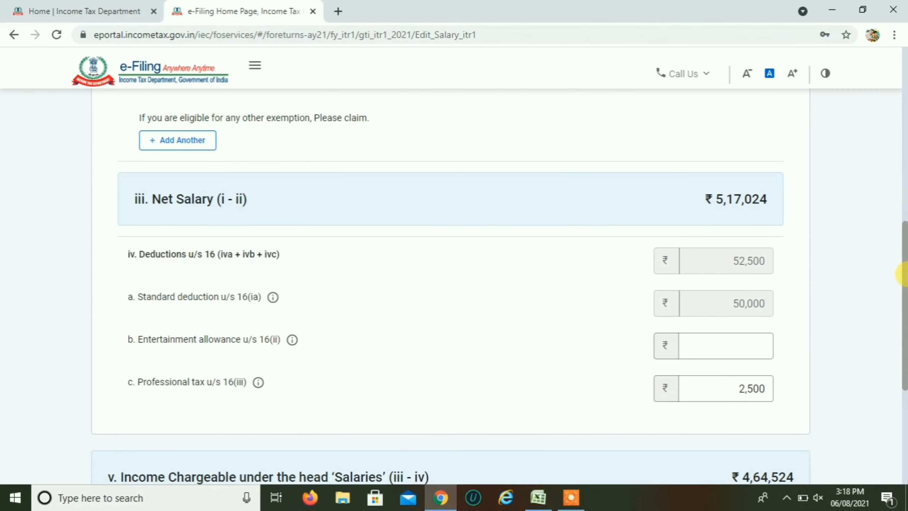
{"action": "left_click_drag", "start_coordinate": [901, 271], "coordinate": [902, 348]}
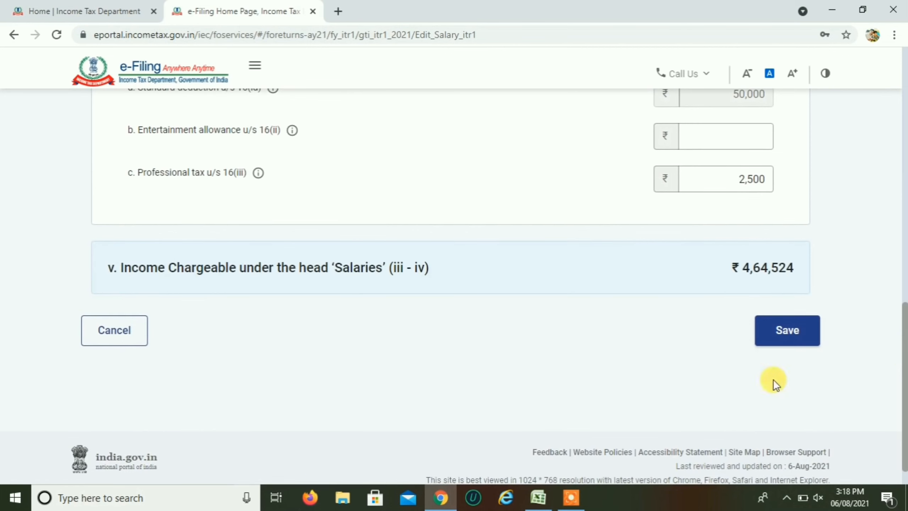
{"action": "left_click", "coordinate": [776, 343]}
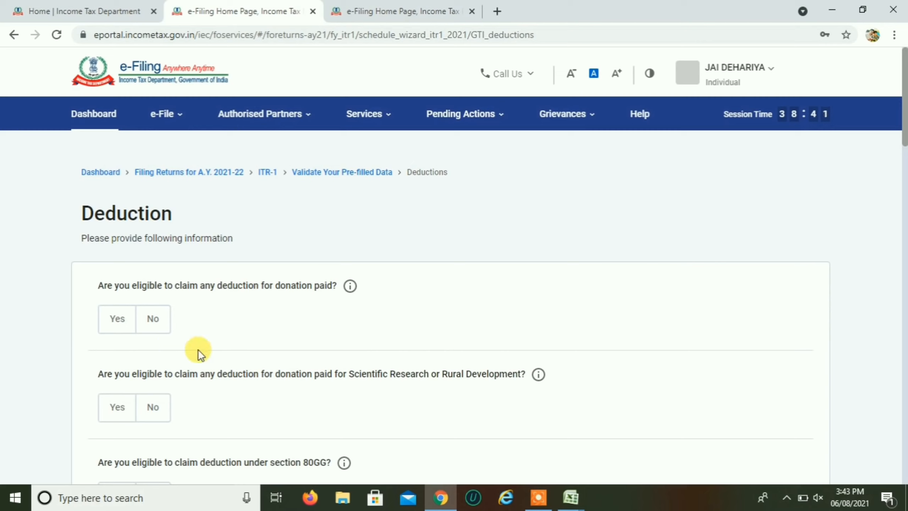
Continue past the deduction questions and confirm the Total Deductions section with the 80CCD(1) pension scheme contribution
{"action": "left_click_drag", "start_coordinate": [902, 102], "coordinate": [900, 419]}
{"action": "left_click_drag", "start_coordinate": [905, 105], "coordinate": [901, 420]}
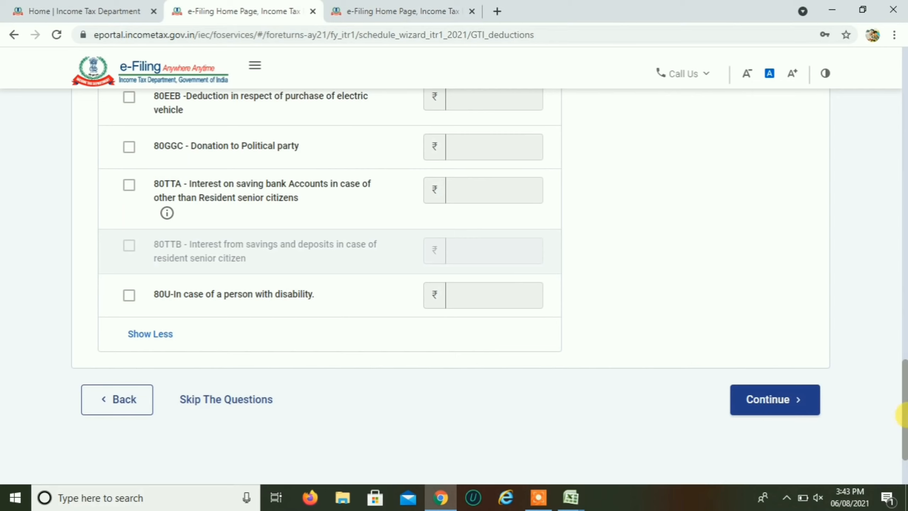
{"action": "left_click_drag", "start_coordinate": [902, 415], "coordinate": [903, 90]}
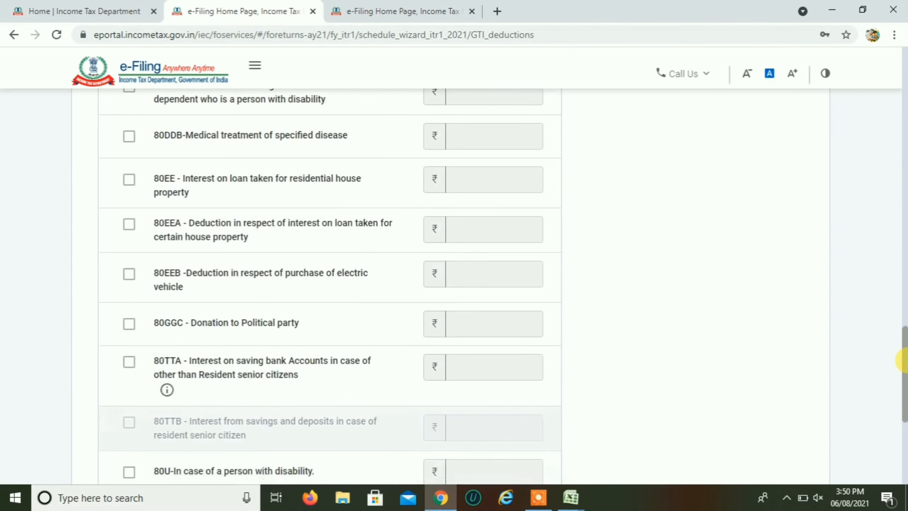
{"action": "left_click_drag", "start_coordinate": [902, 361], "coordinate": [904, 420]}
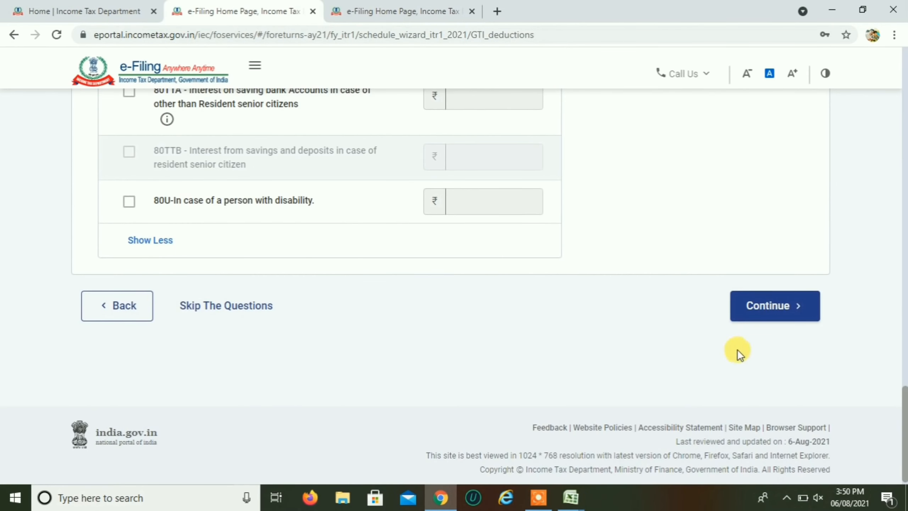
{"action": "left_click", "coordinate": [768, 308]}
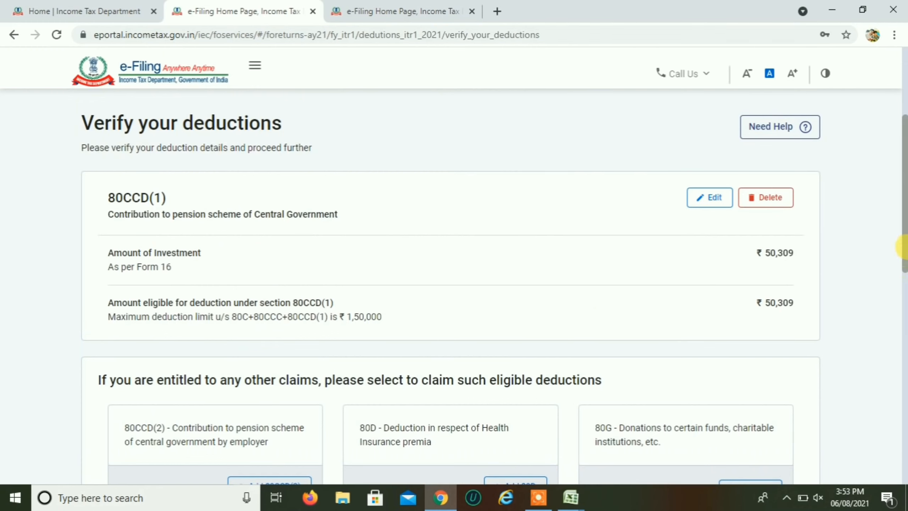
{"action": "left_click_drag", "start_coordinate": [905, 250], "coordinate": [904, 385]}
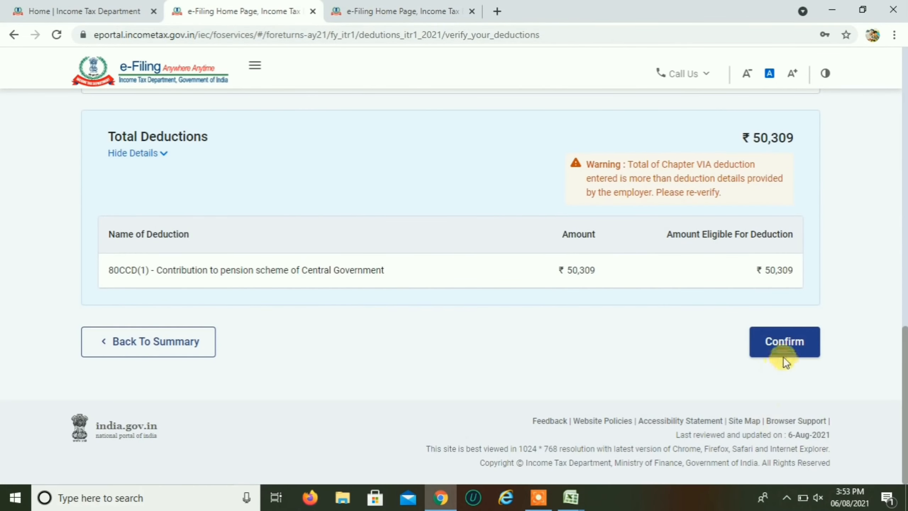
{"action": "left_click", "coordinate": [784, 344]}
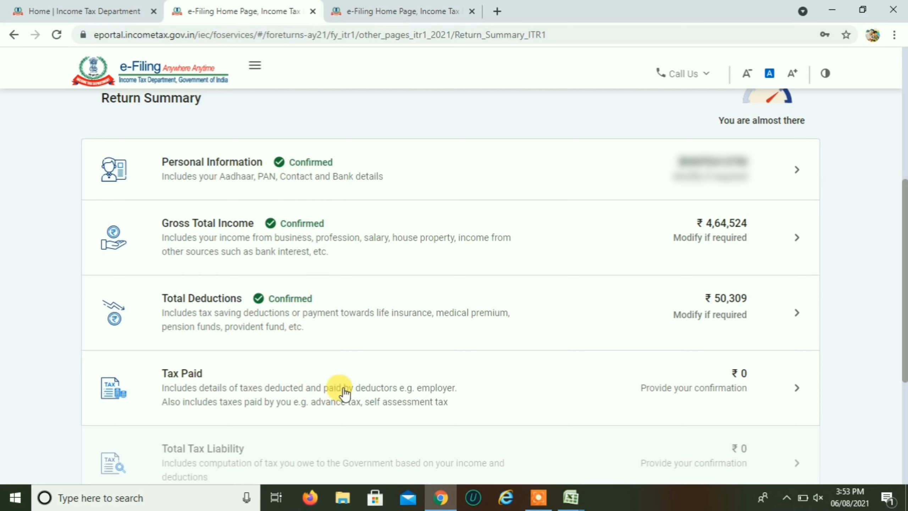
Open the Tax Paid section from the return summary and confirm the taxes paid details
{"action": "left_click", "coordinate": [797, 390]}
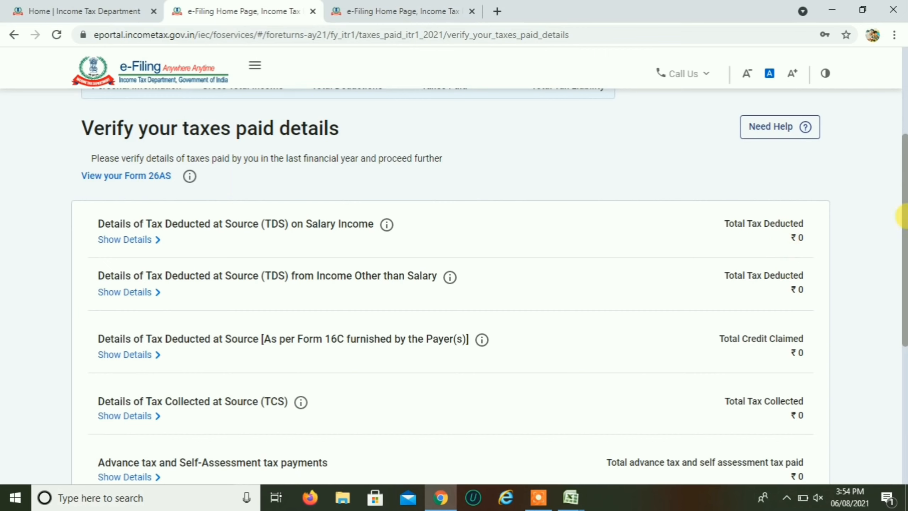
{"action": "left_click_drag", "start_coordinate": [905, 209], "coordinate": [905, 303]}
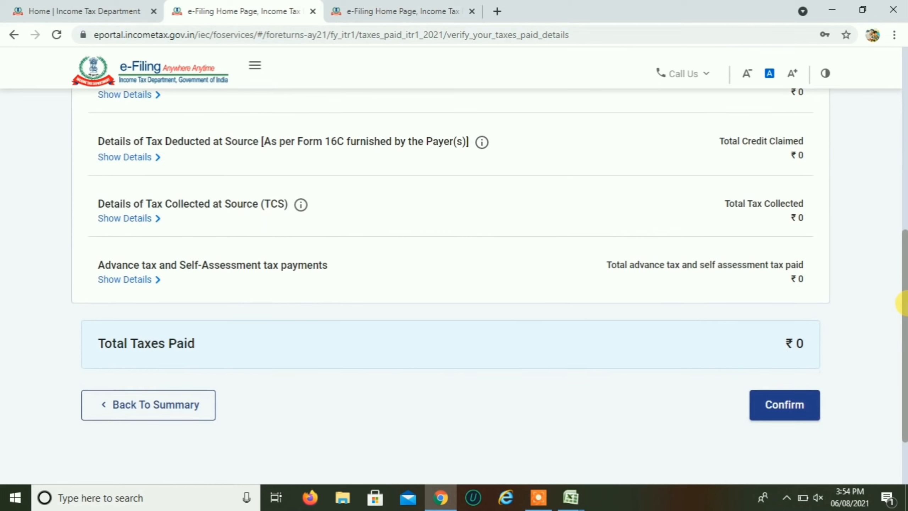
{"action": "left_click", "coordinate": [786, 408]}
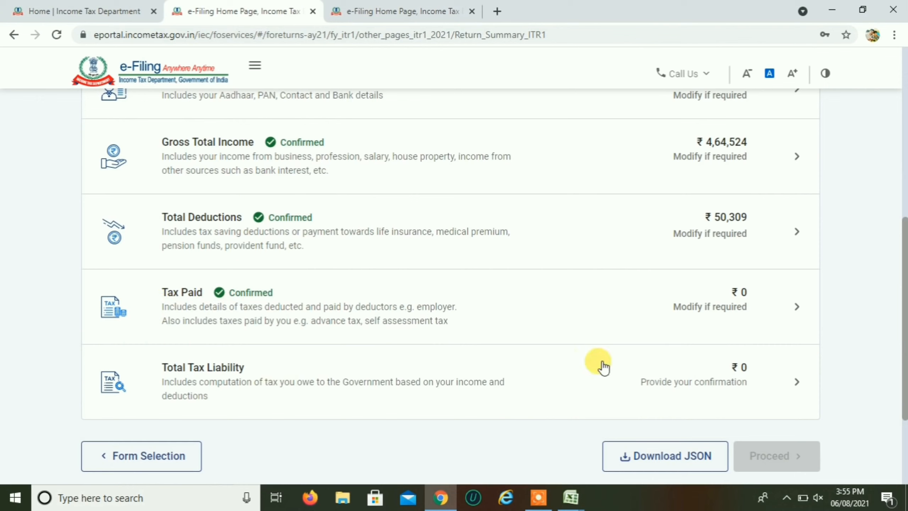
Open the Total Tax Liability section, check the computation of income and tax, and confirm it
{"action": "left_click", "coordinate": [795, 385]}
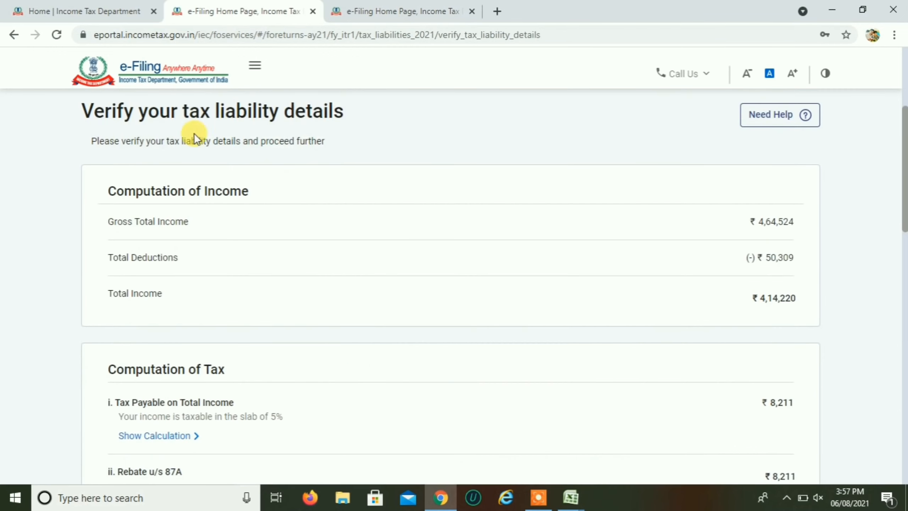
{"action": "left_click_drag", "start_coordinate": [904, 164], "coordinate": [904, 190]}
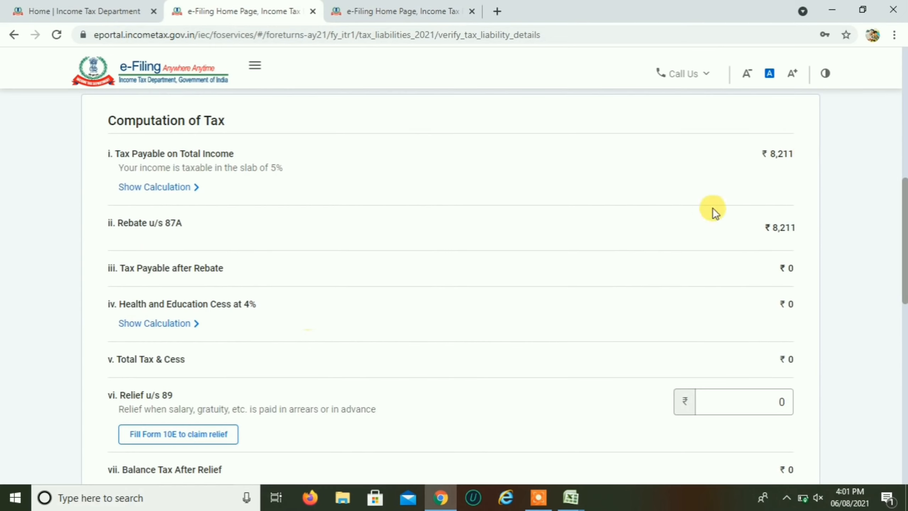
{"action": "left_click_drag", "start_coordinate": [904, 216], "coordinate": [904, 372]}
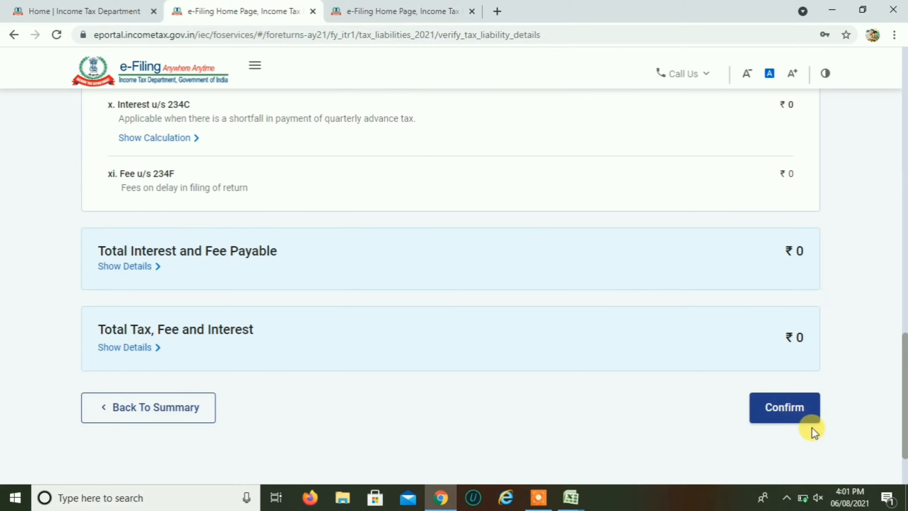
{"action": "left_click", "coordinate": [796, 414]}
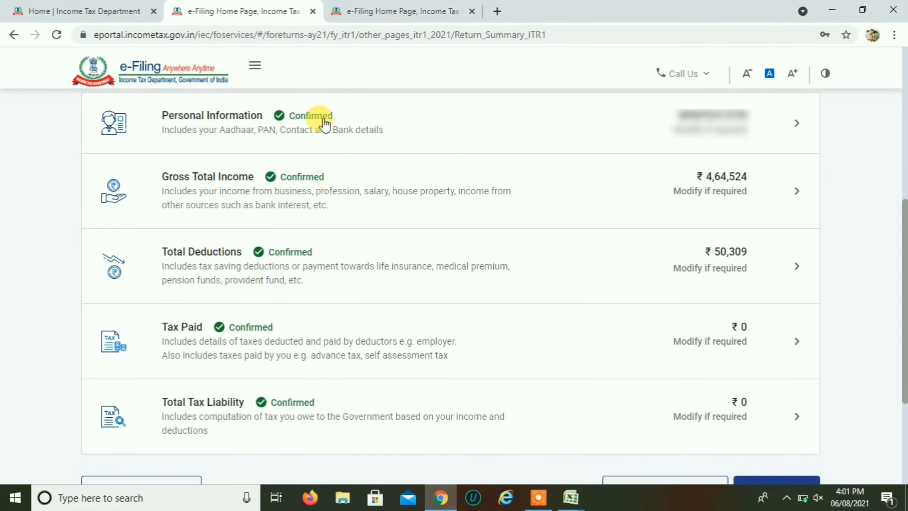
Proceed from the completed return summary to the tax summary and continue to the return preview stage
{"action": "scroll", "coordinate": [904, 324], "scroll_direction": "down", "scroll_amount": 3}
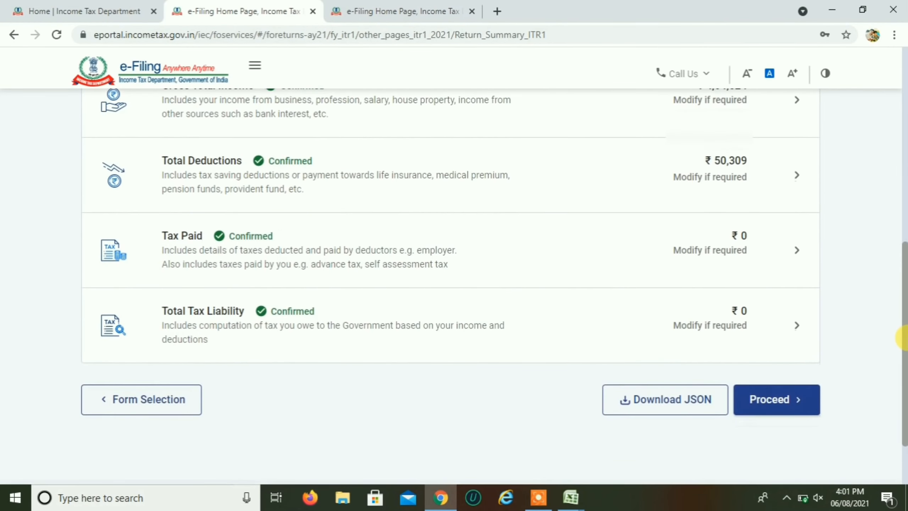
{"action": "left_click", "coordinate": [790, 411]}
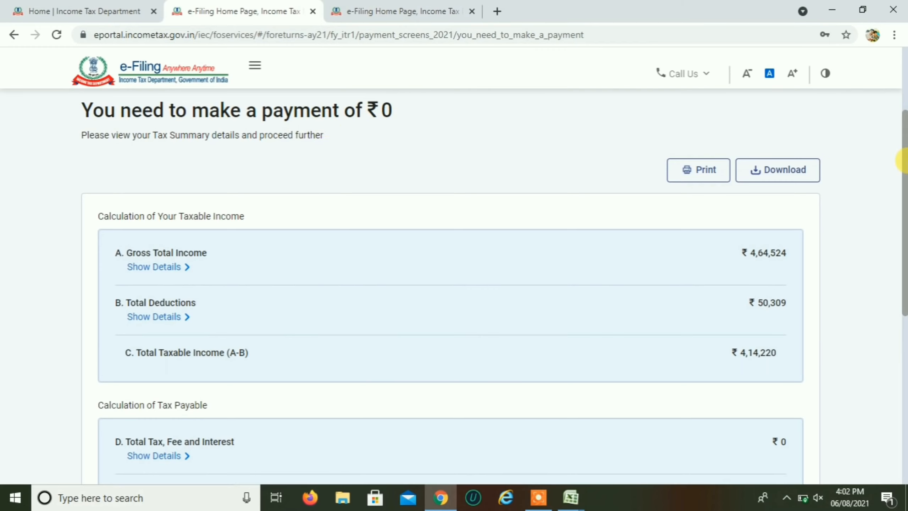
{"action": "left_click_drag", "start_coordinate": [905, 160], "coordinate": [904, 308]}
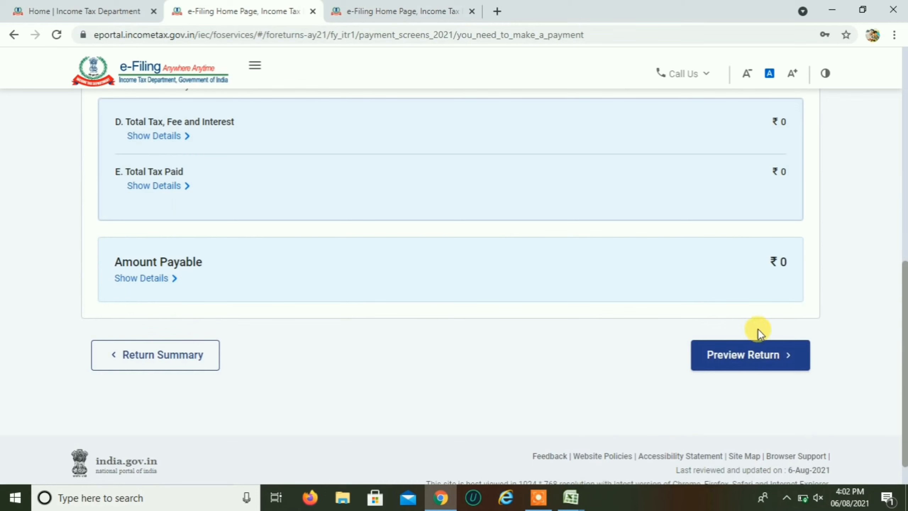
{"action": "left_click", "coordinate": [739, 356]}
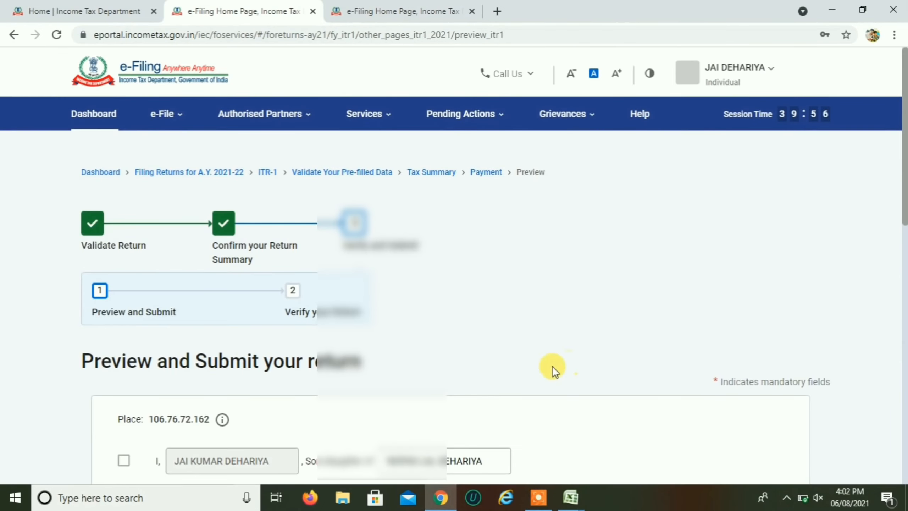
Accept the declaration made in the capacity of Self and take the previewed return on to validation
{"action": "left_click_drag", "start_coordinate": [901, 177], "coordinate": [901, 283]}
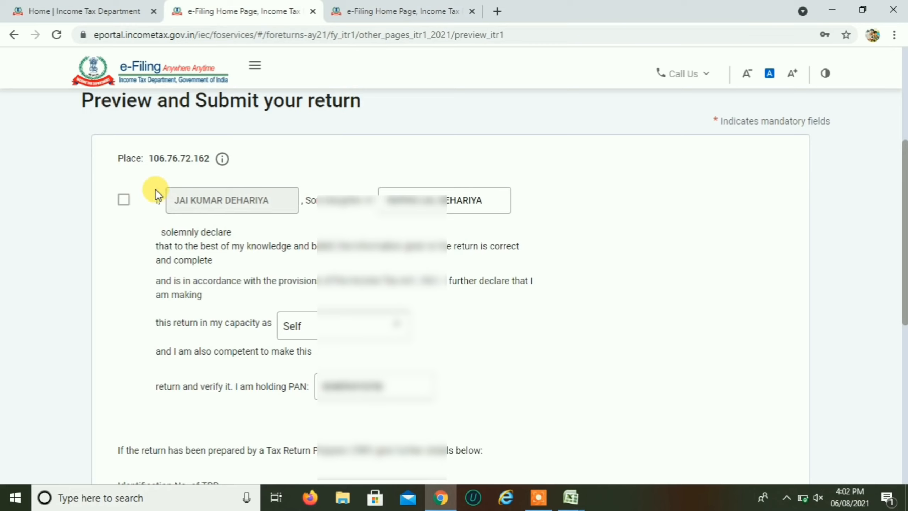
{"action": "left_click", "coordinate": [123, 202]}
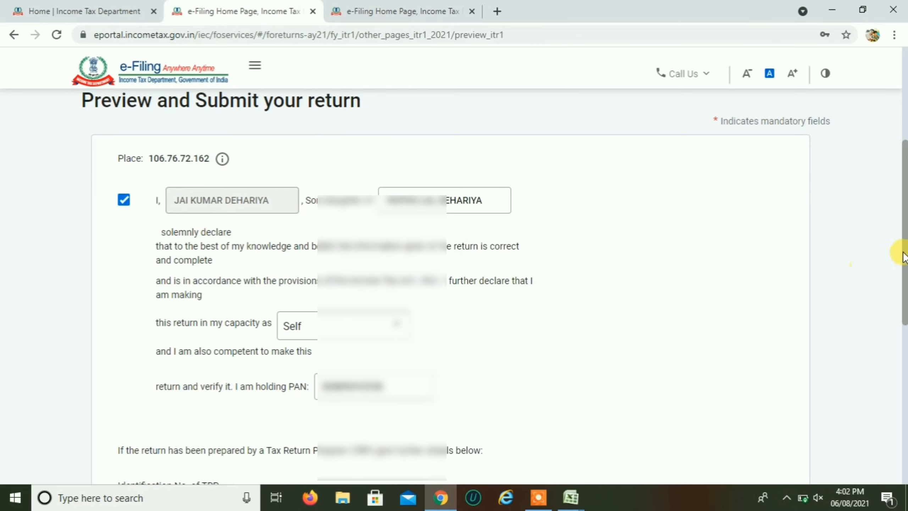
{"action": "left_click_drag", "start_coordinate": [901, 203], "coordinate": [904, 311]}
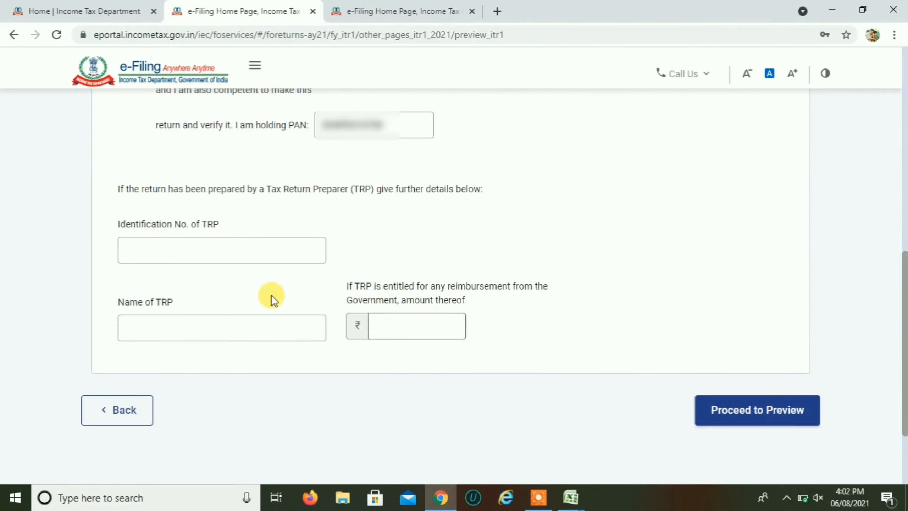
{"action": "left_click", "coordinate": [752, 421]}
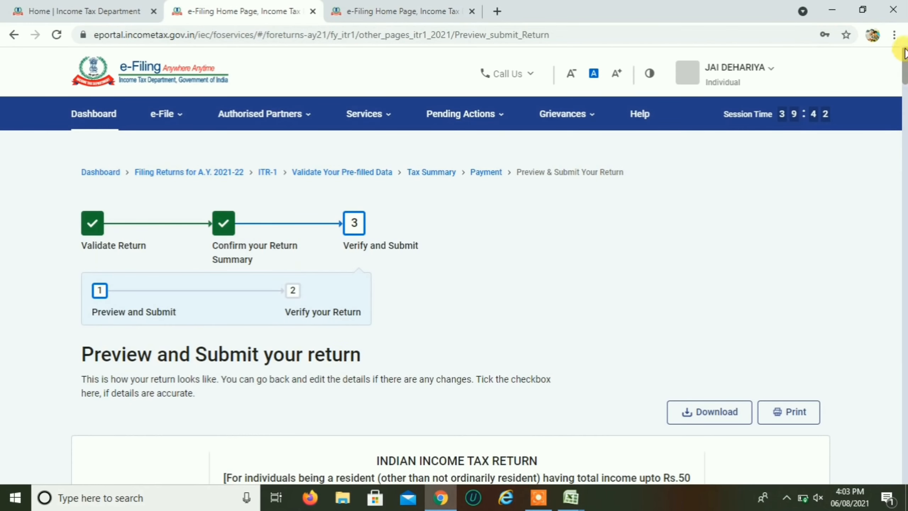
{"action": "left_click_drag", "start_coordinate": [905, 70], "coordinate": [889, 483]}
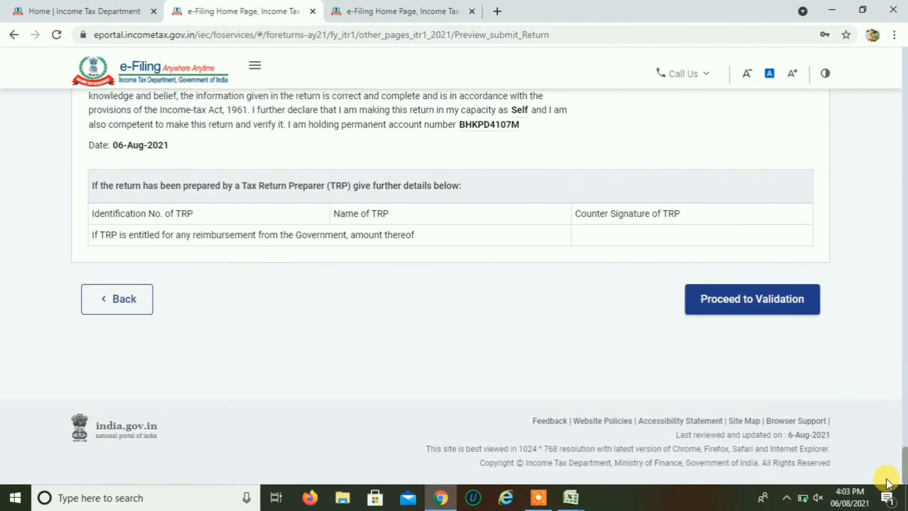
{"action": "left_click", "coordinate": [752, 300]}
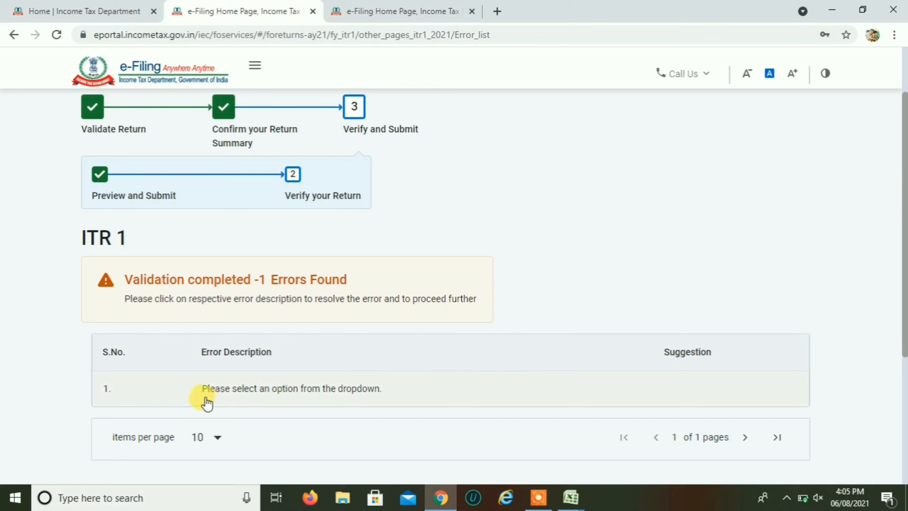
Resolve the listed validation error by answering the 80D senior citizen question with Not claiming for Self/Family and leaving the completed deduction form
{"action": "left_click", "coordinate": [315, 392]}
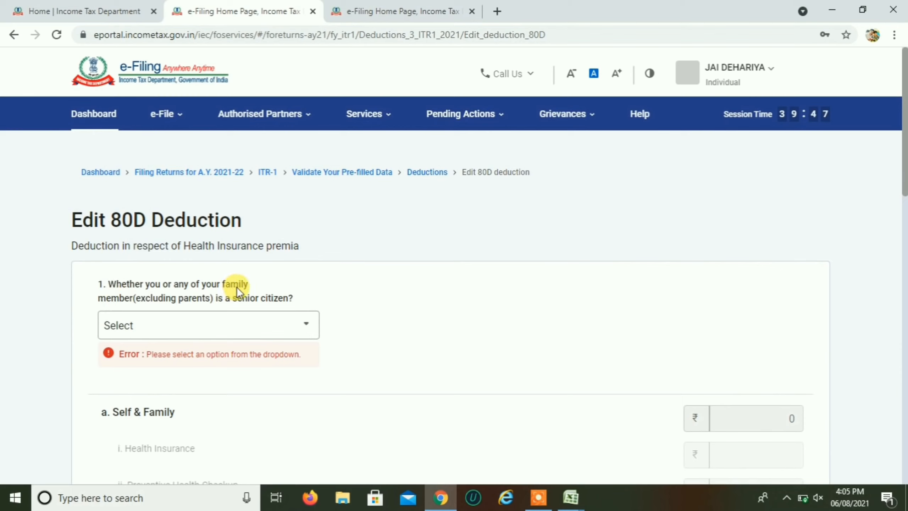
{"action": "left_click", "coordinate": [217, 334]}
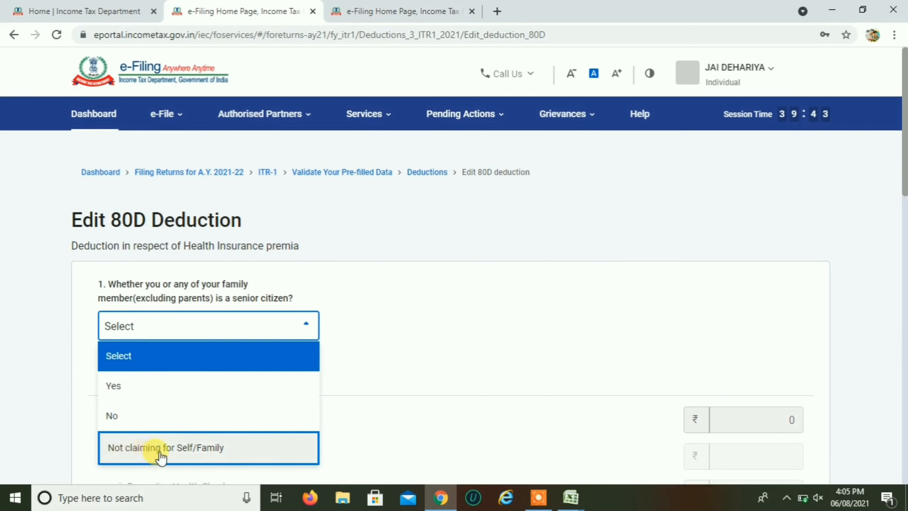
{"action": "left_click", "coordinate": [181, 457]}
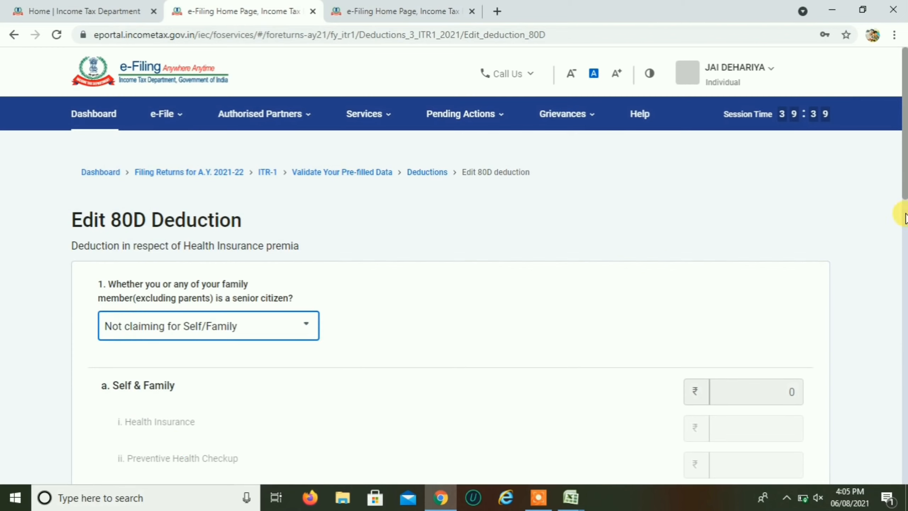
{"action": "left_click_drag", "start_coordinate": [904, 175], "coordinate": [895, 449]}
{"action": "left_click", "coordinate": [792, 358]}
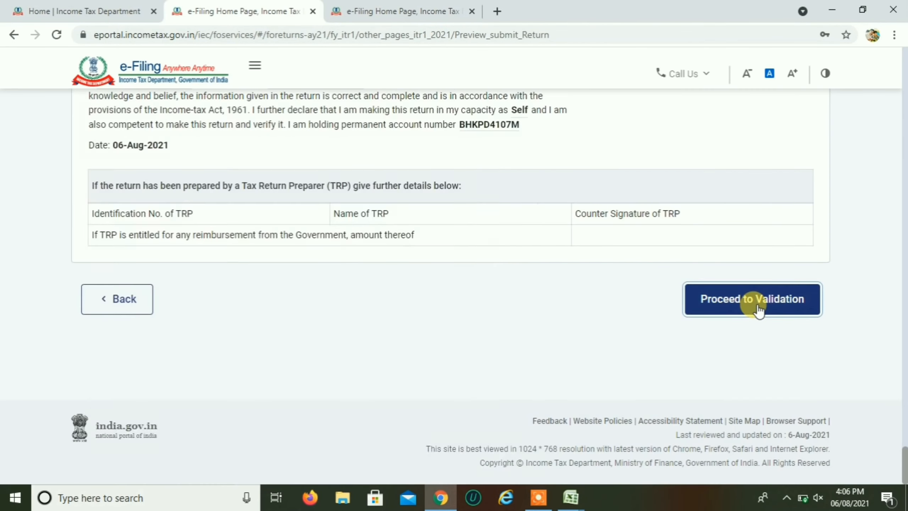
Run validation again on the previewed ITR-1 return and proceed to its verification
{"action": "left_click", "coordinate": [758, 304]}
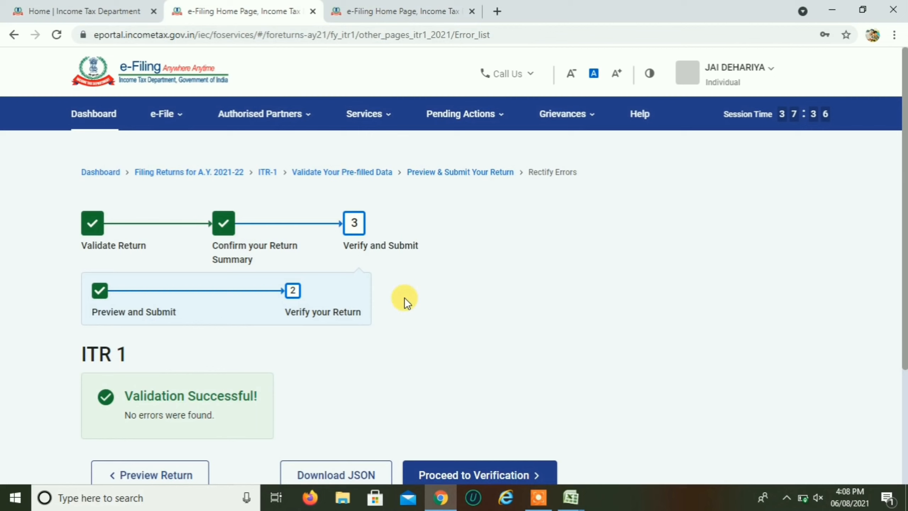
{"action": "scroll", "coordinate": [464, 422], "scroll_direction": "down", "scroll_amount": 2}
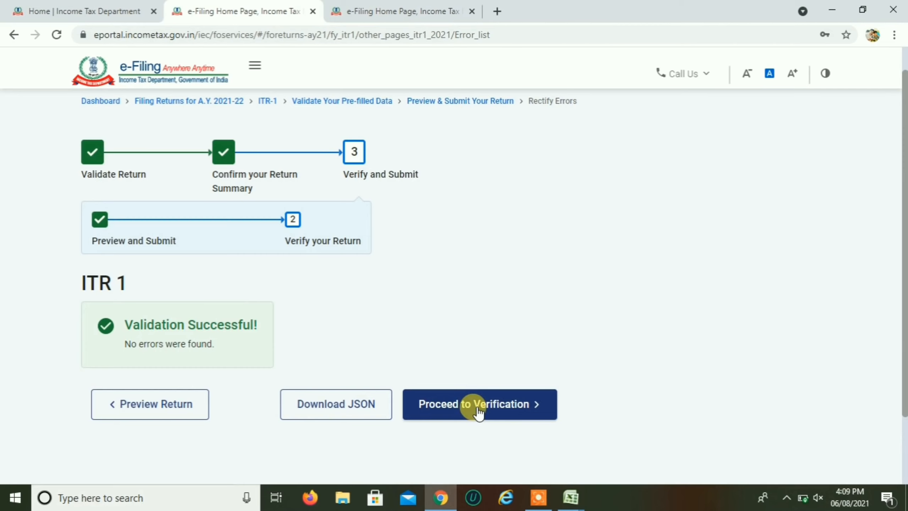
{"action": "left_click", "coordinate": [478, 412]}
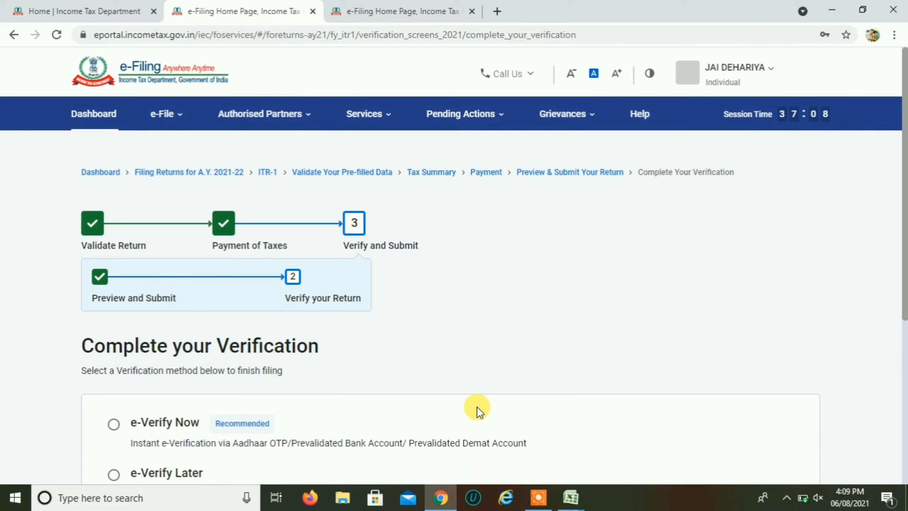
Choose e-Verify Now as the verification method for the return and continue
{"action": "left_click_drag", "start_coordinate": [905, 236], "coordinate": [905, 314]}
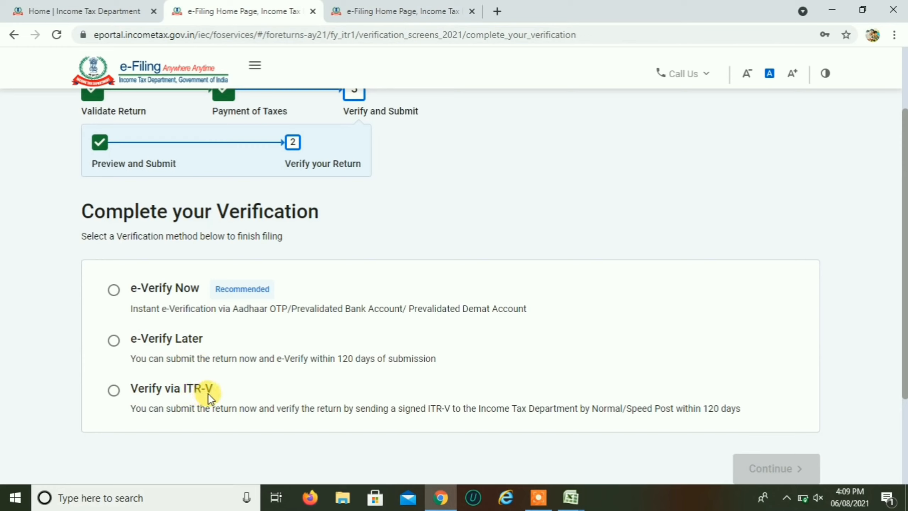
{"action": "left_click", "coordinate": [113, 290]}
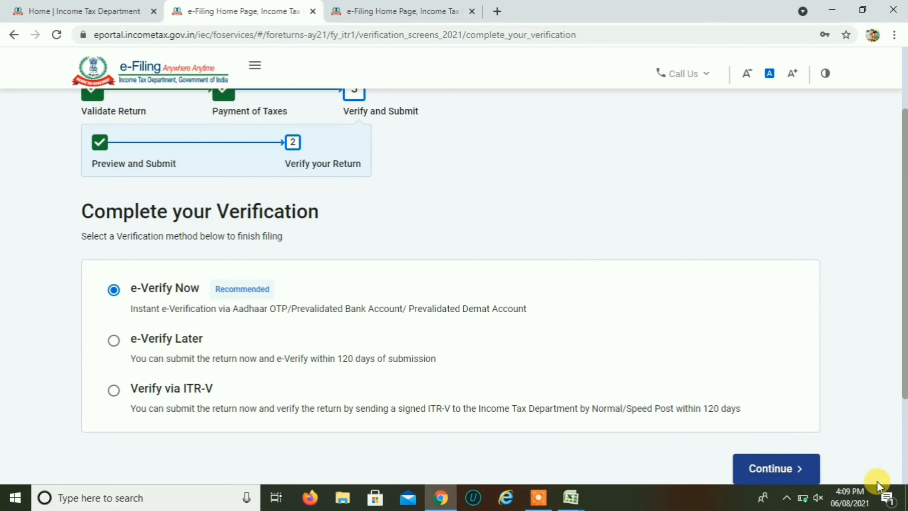
{"action": "left_click", "coordinate": [772, 469]}
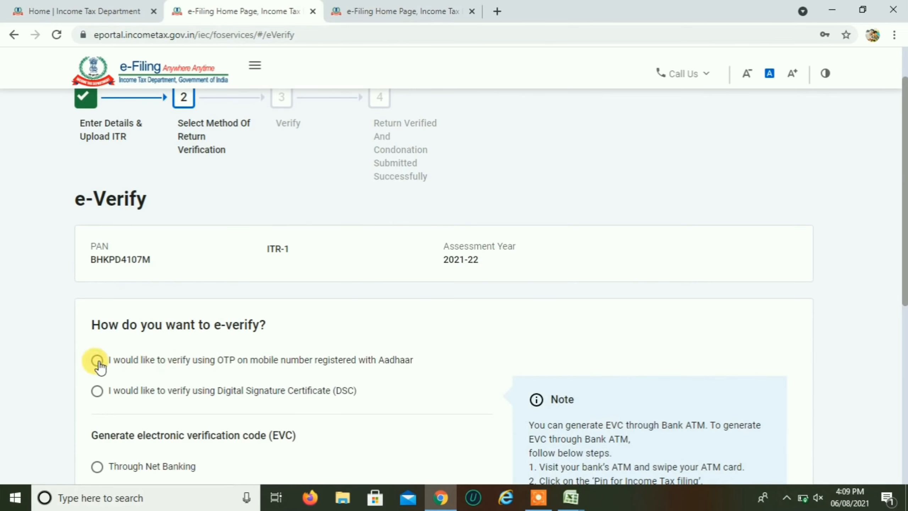
Choose to e-verify using an OTP on the mobile number registered with Aadhaar and continue
{"action": "left_click", "coordinate": [97, 360]}
{"action": "left_click_drag", "start_coordinate": [904, 177], "coordinate": [905, 325]}
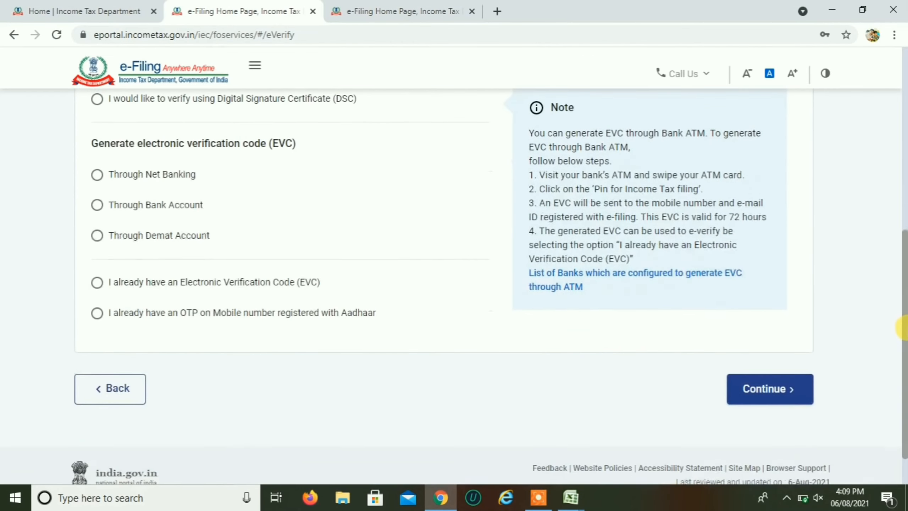
{"action": "left_click", "coordinate": [773, 387]}
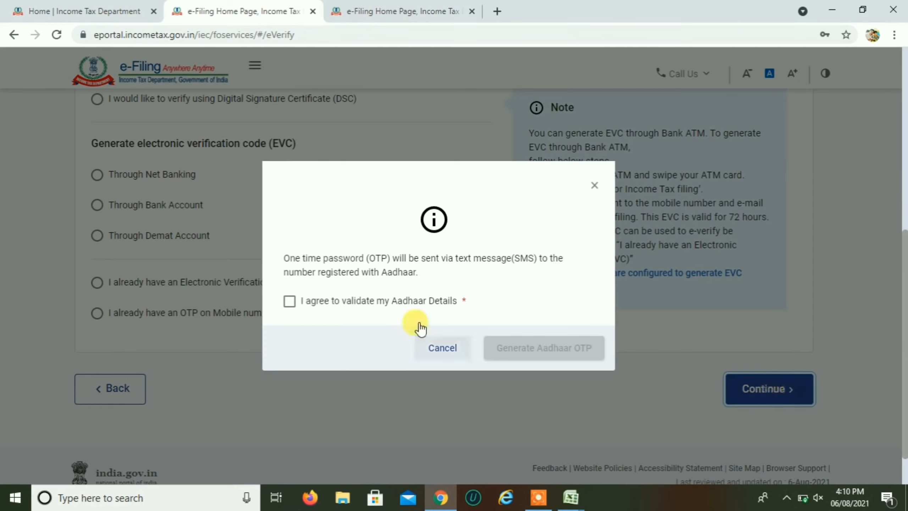
Agree to validate the Aadhaar details and generate the Aadhaar OTP, entering the received code in the OTP field and validating it
{"action": "left_click", "coordinate": [289, 301]}
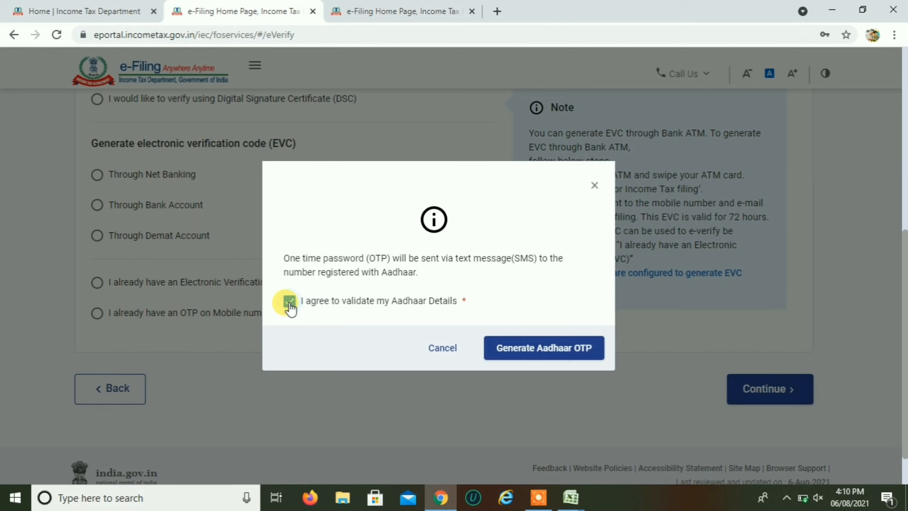
{"action": "left_click", "coordinate": [562, 353]}
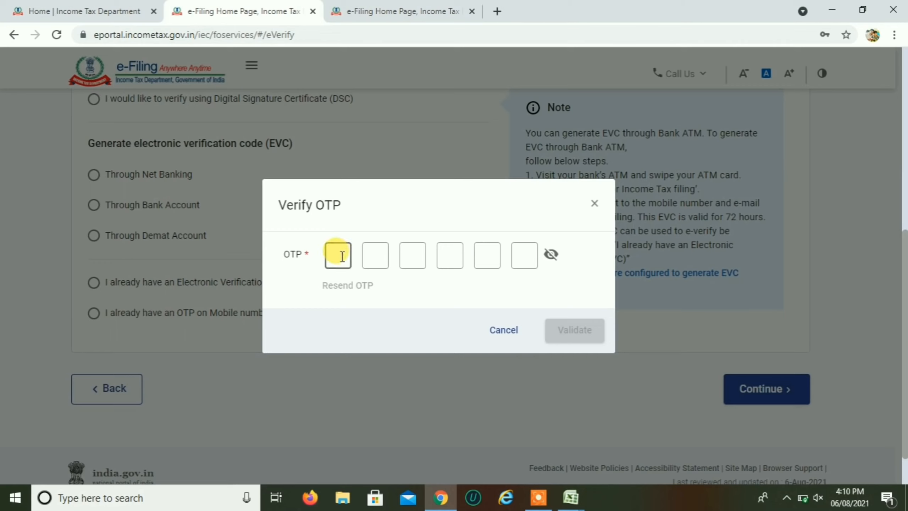
{"action": "key", "text": "ctrl+v"}
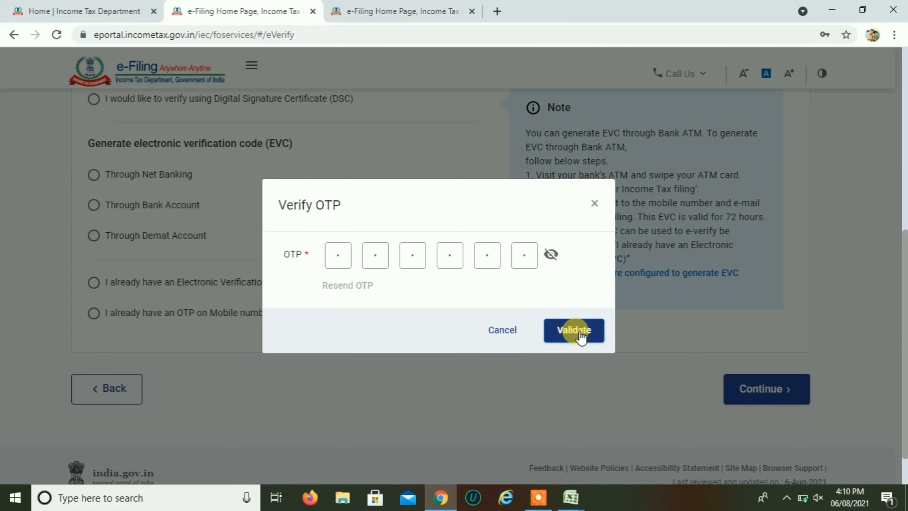
{"action": "left_click", "coordinate": [575, 330]}
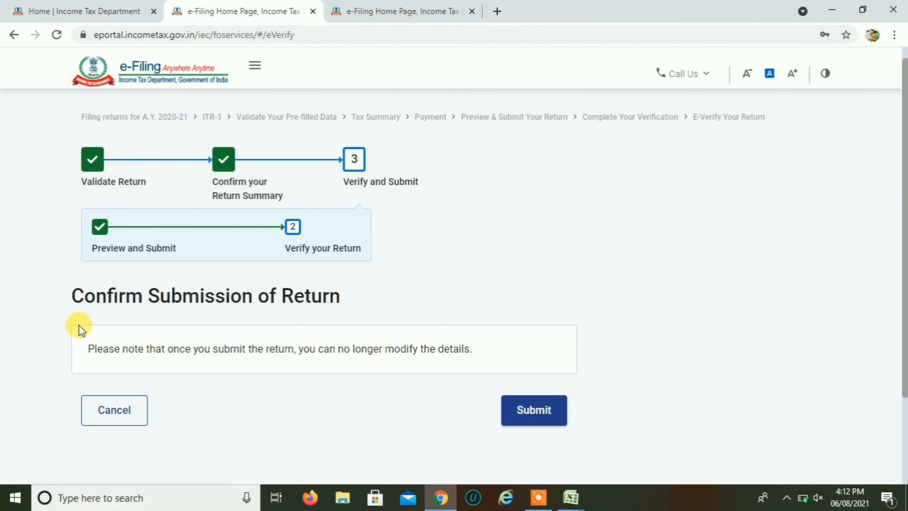